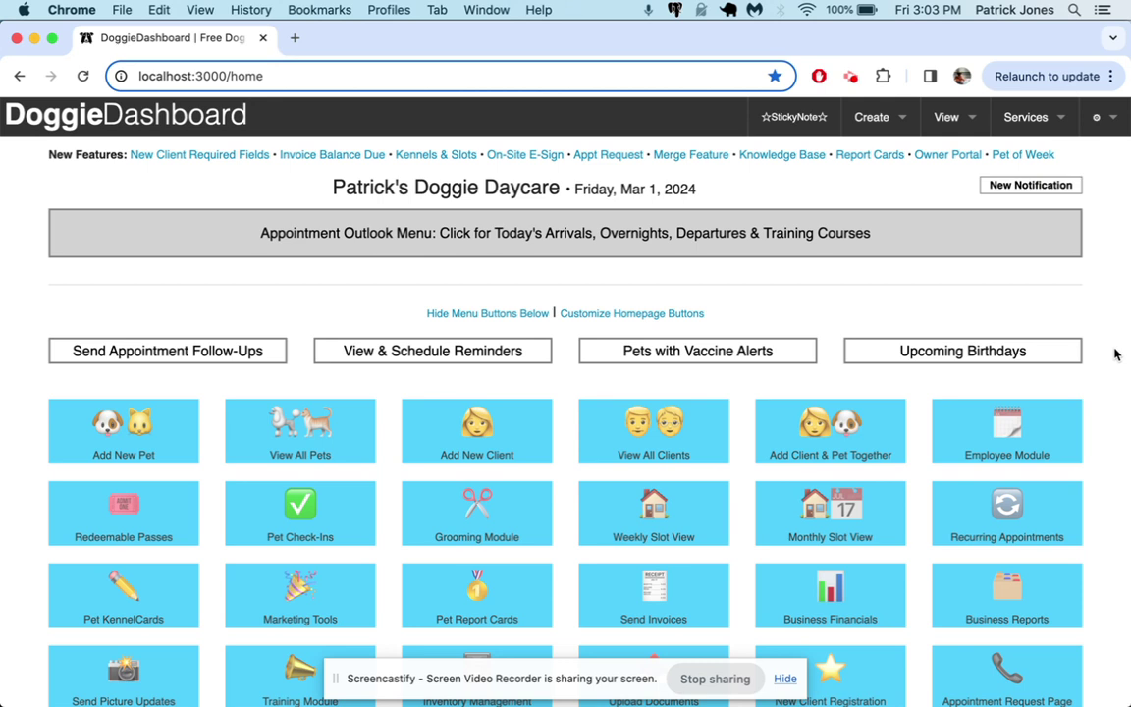
Step: Examine the color coding of single-day and multi-day appointments in the home page's weekly and March 2024 calendars
scroll(1115, 354, "down", 10)
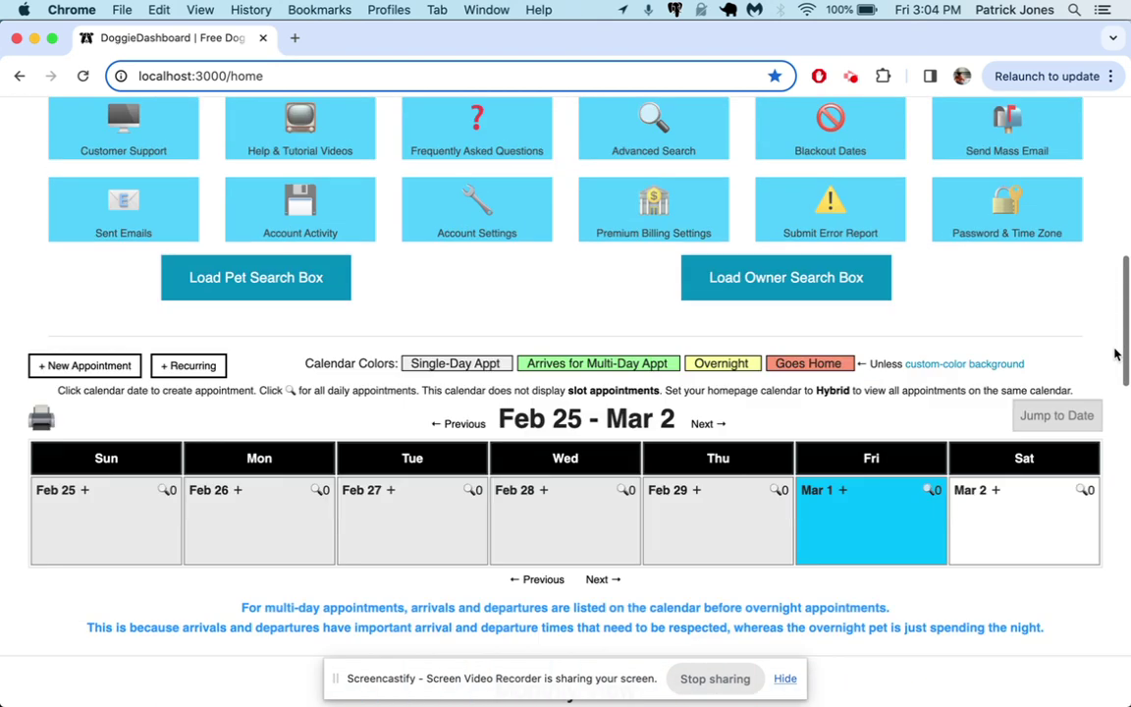
scroll(1115, 353, "down", 10)
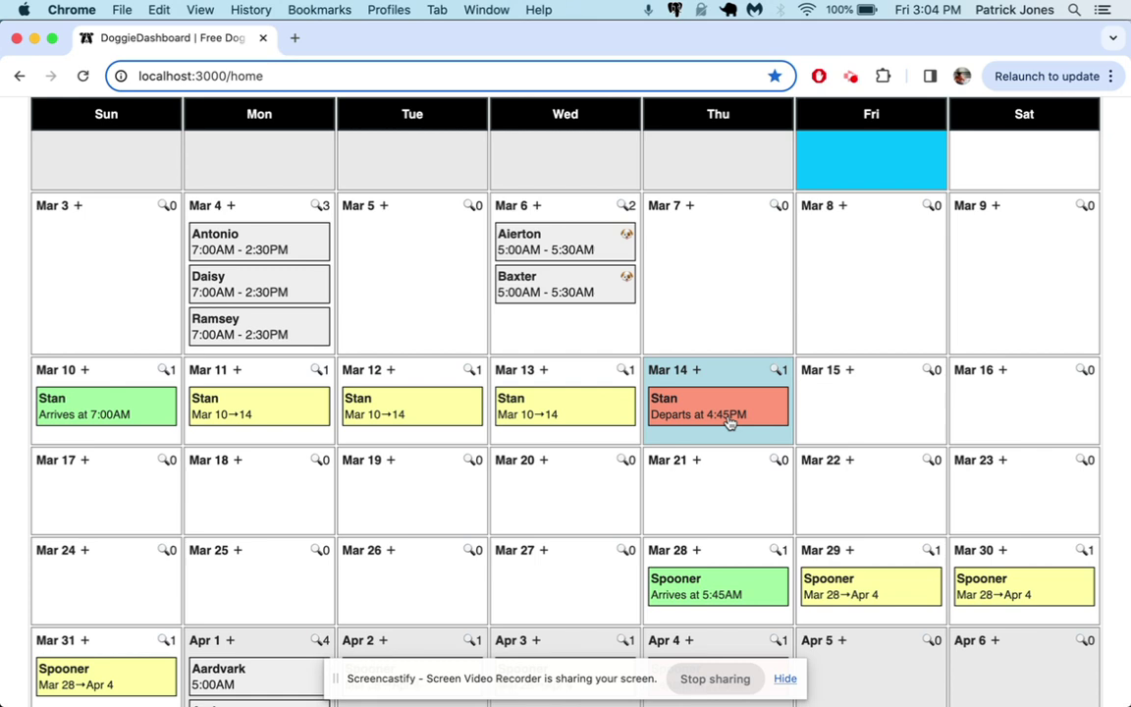
scroll(728, 419, "up", 5)
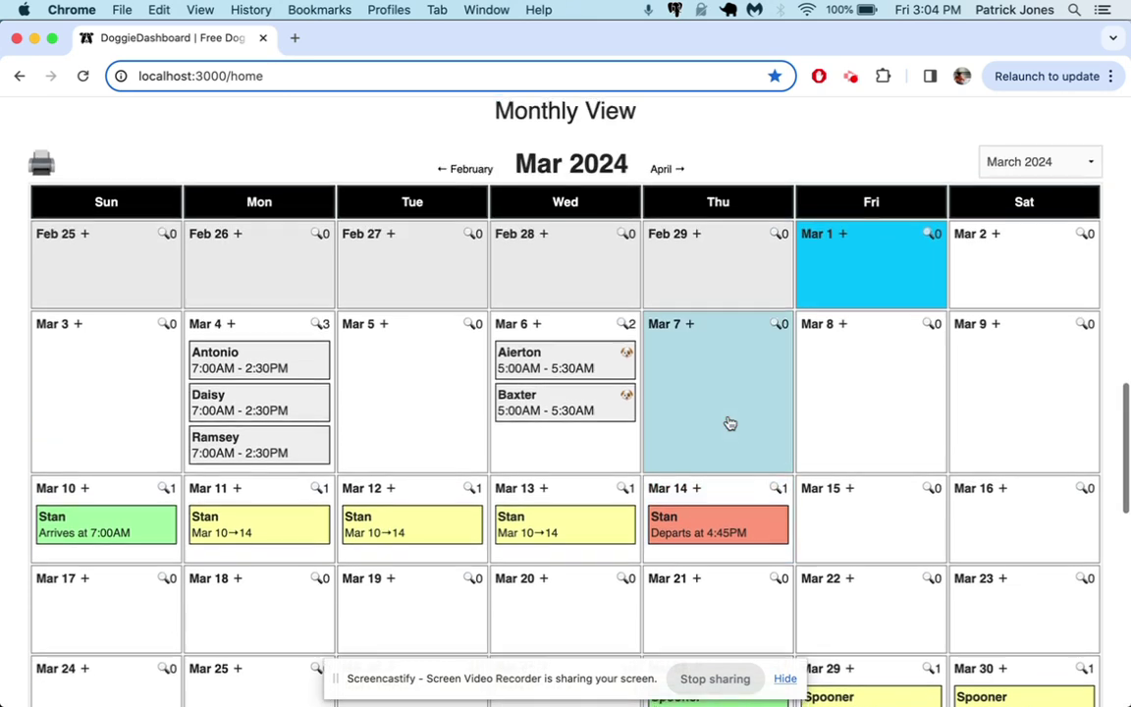
scroll(728, 419, "down", 4)
scroll(727, 417, "down", 4)
scroll(729, 420, "up", 1)
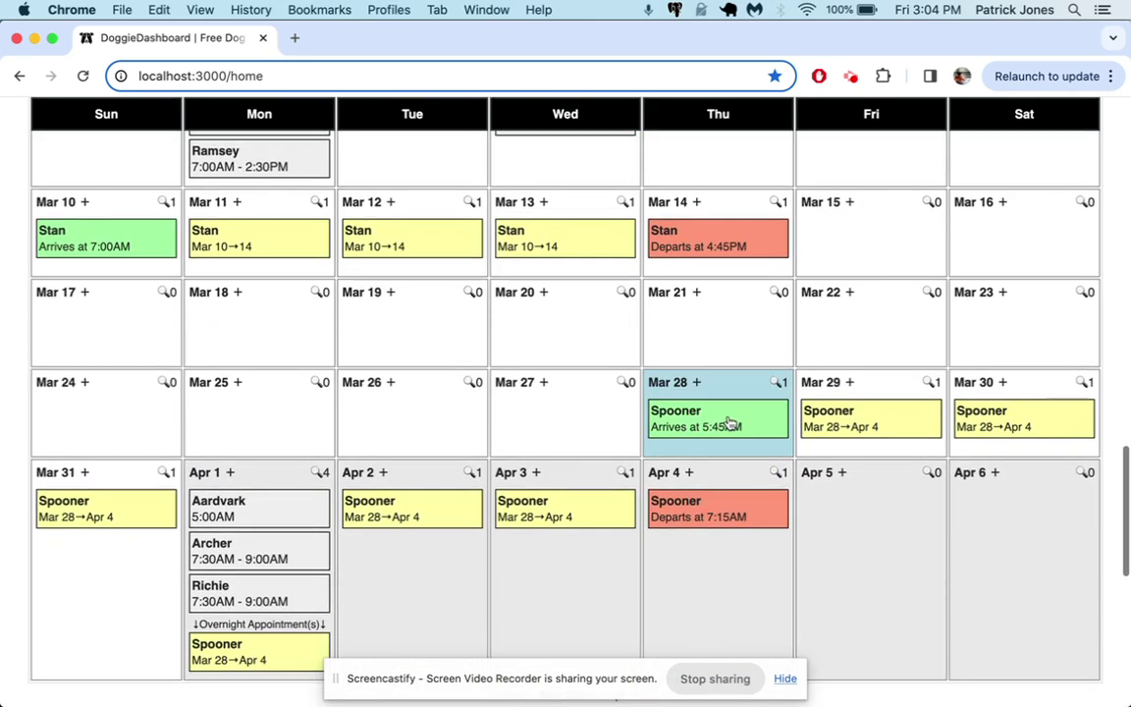
scroll(730, 422, "up", 7)
scroll(730, 424, "up", 8)
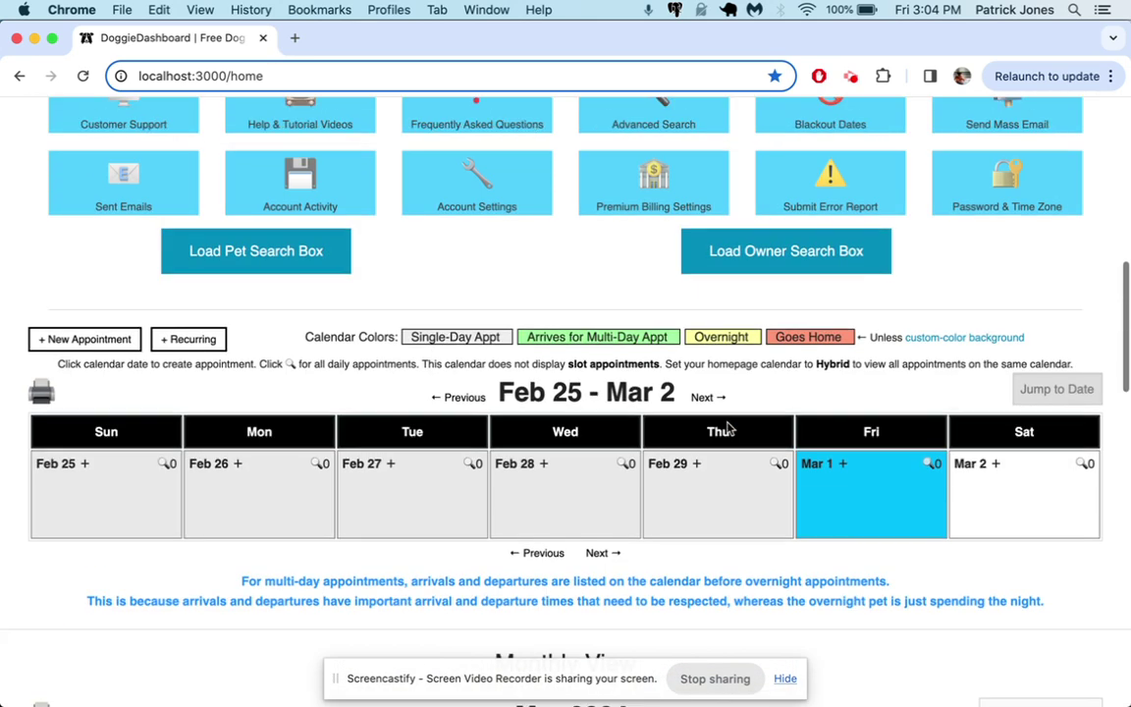
Step: Create a custom appointment type named Unconfirmed with a light pink background color and check it in the appointment types list
left_click(955, 340)
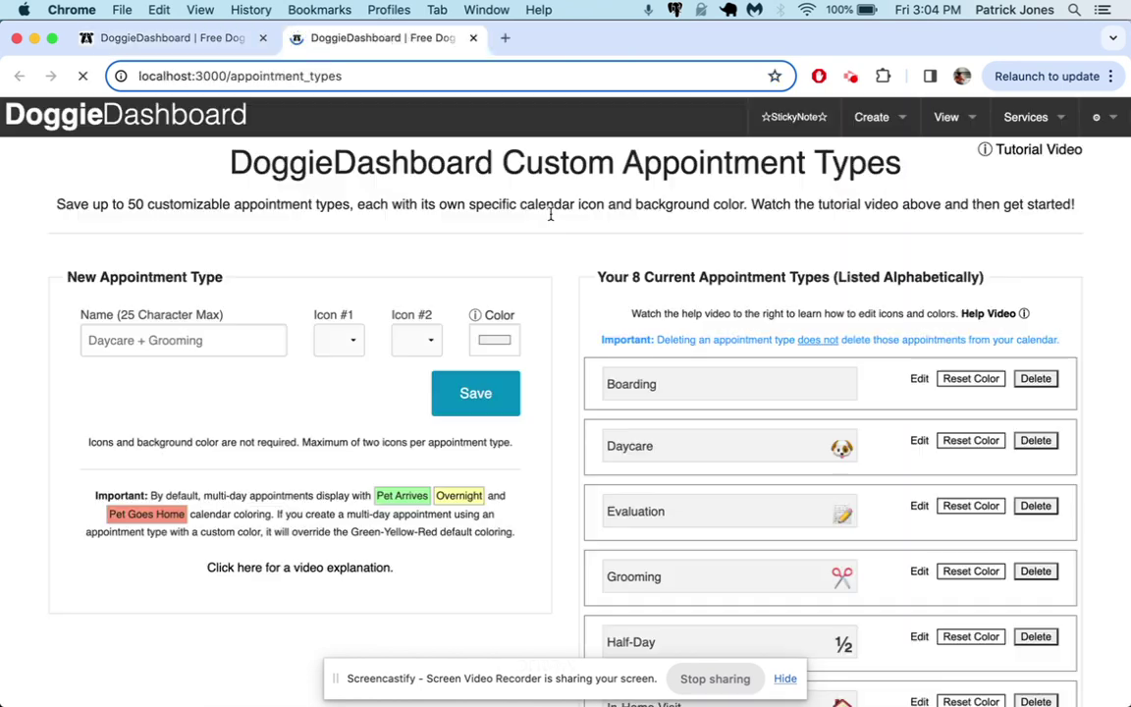
left_click(224, 334)
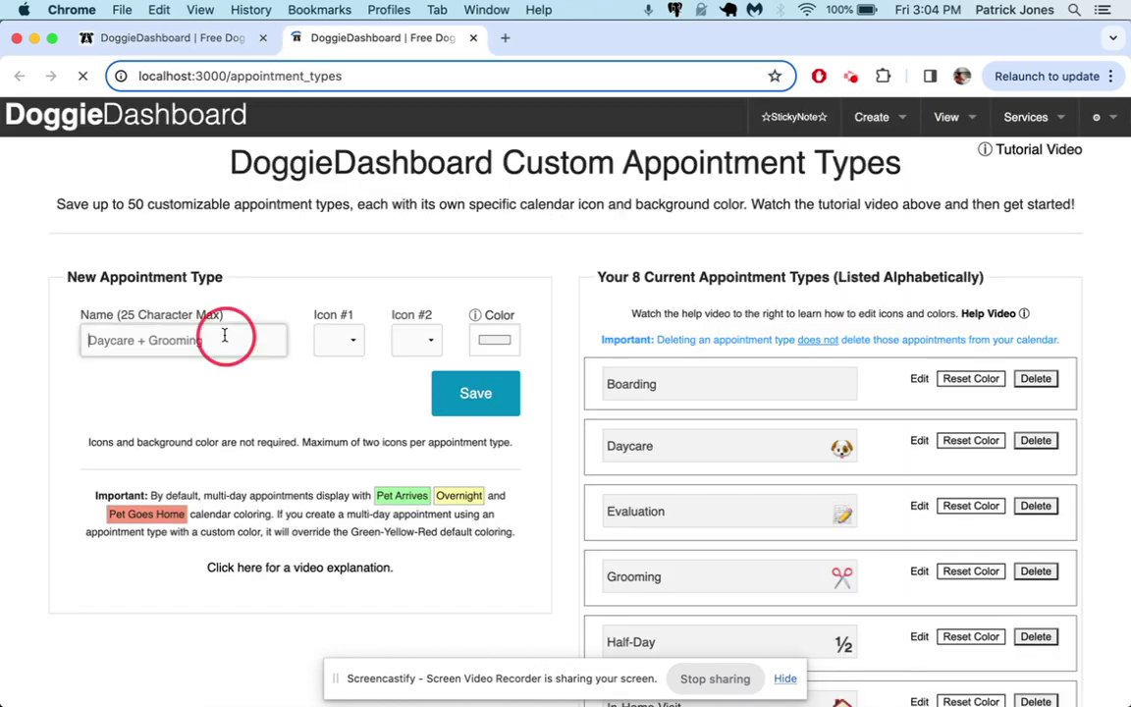
type("Unconfirmed")
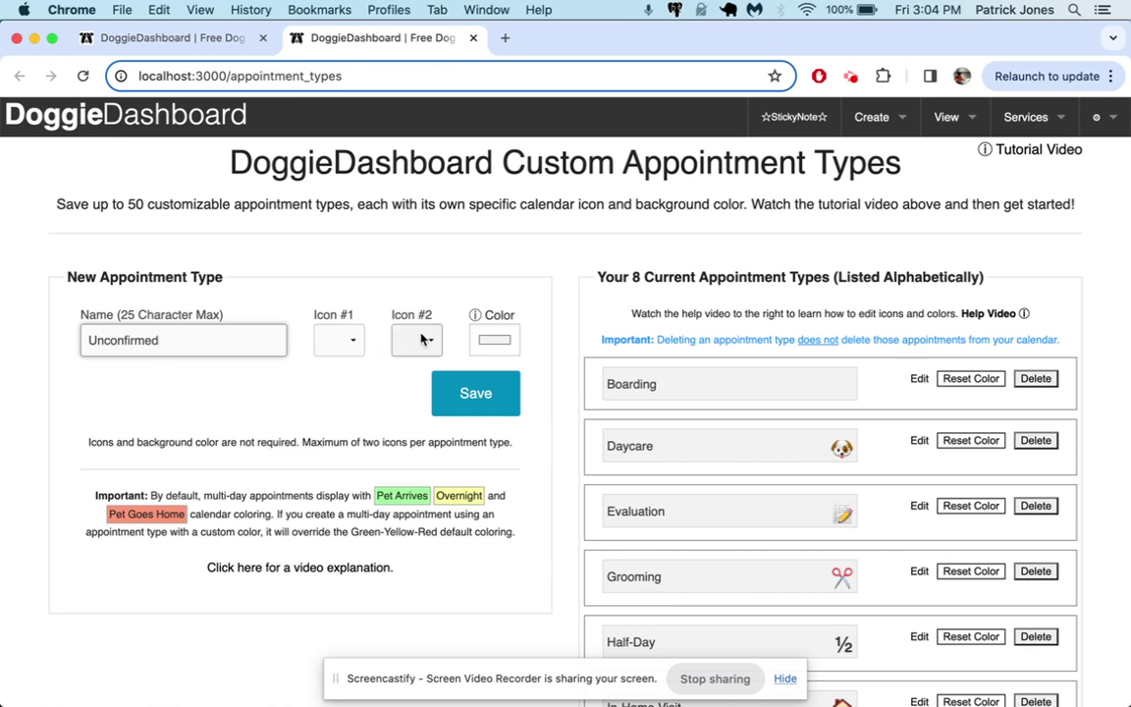
left_click(495, 341)
mouse_move(545, 403)
left_mouse_down()
mouse_move(512, 354)
mouse_move(522, 277)
left_mouse_up()
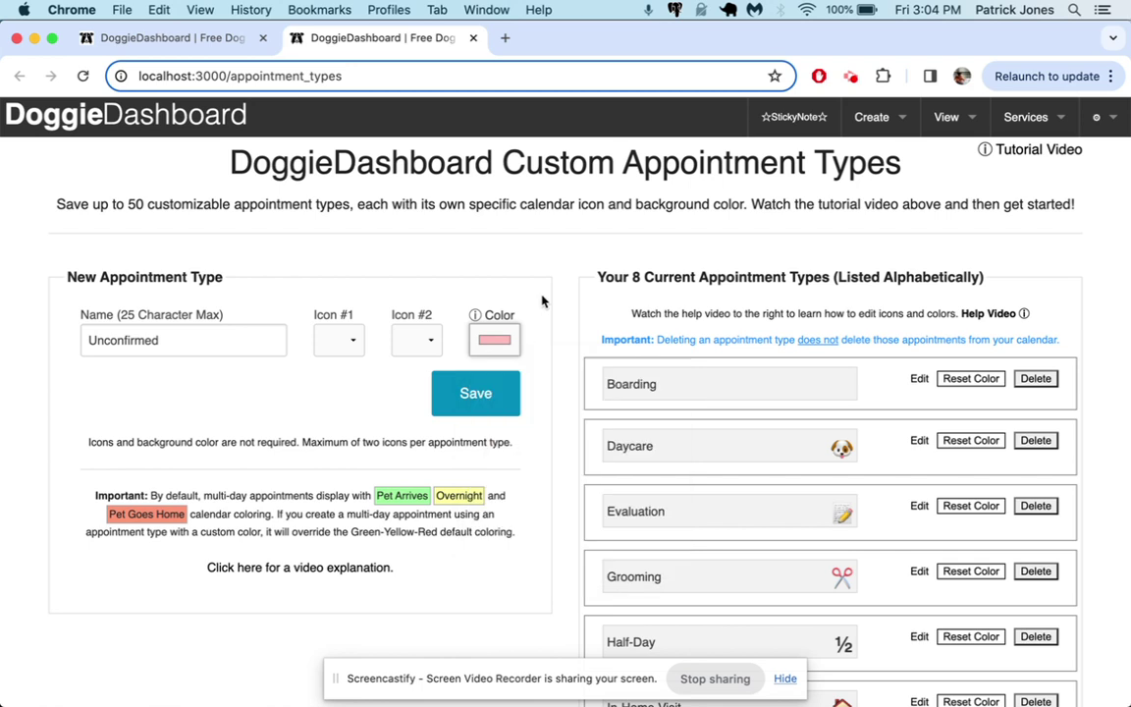
left_click(481, 413)
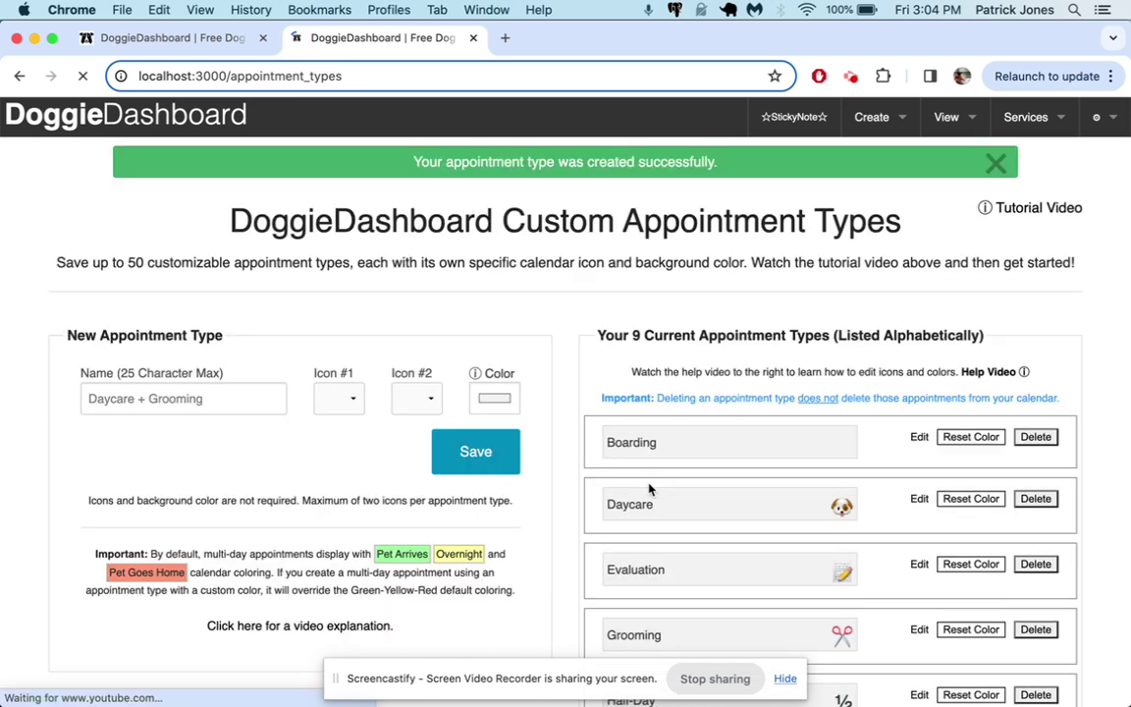
scroll(649, 480, "down", 5)
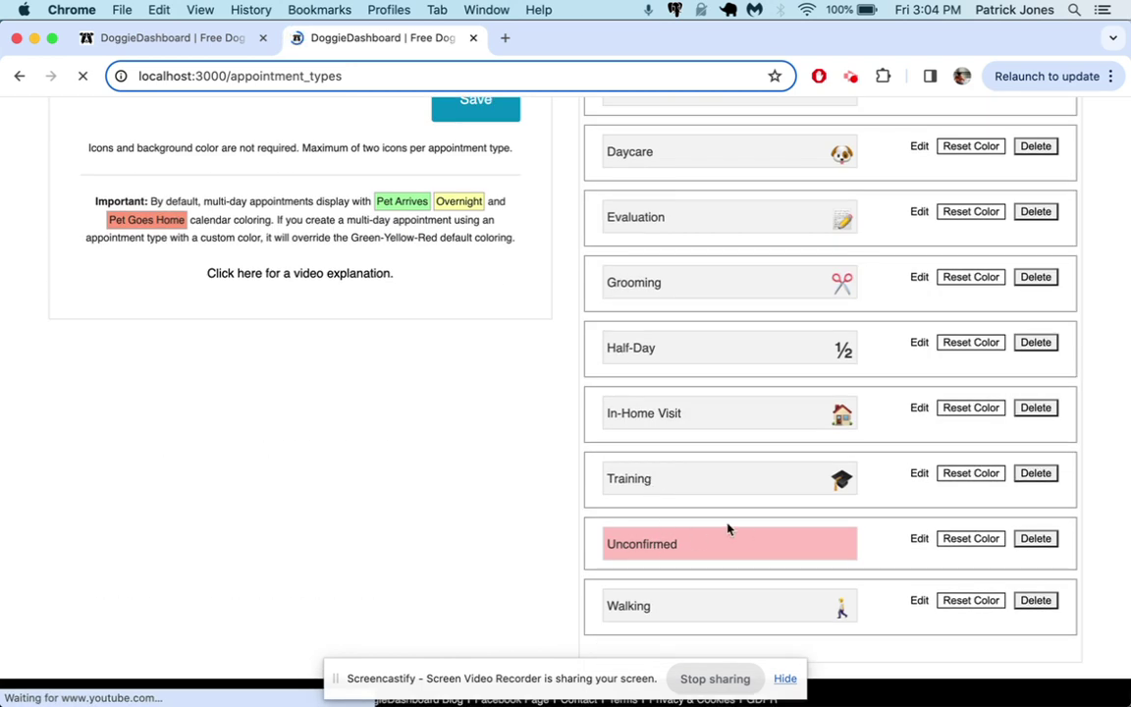
Step: Return to the home page calendar, start a new appointment on March 20 and select the pet Antonio
scroll(728, 529, "up", 8)
left_click(235, 124)
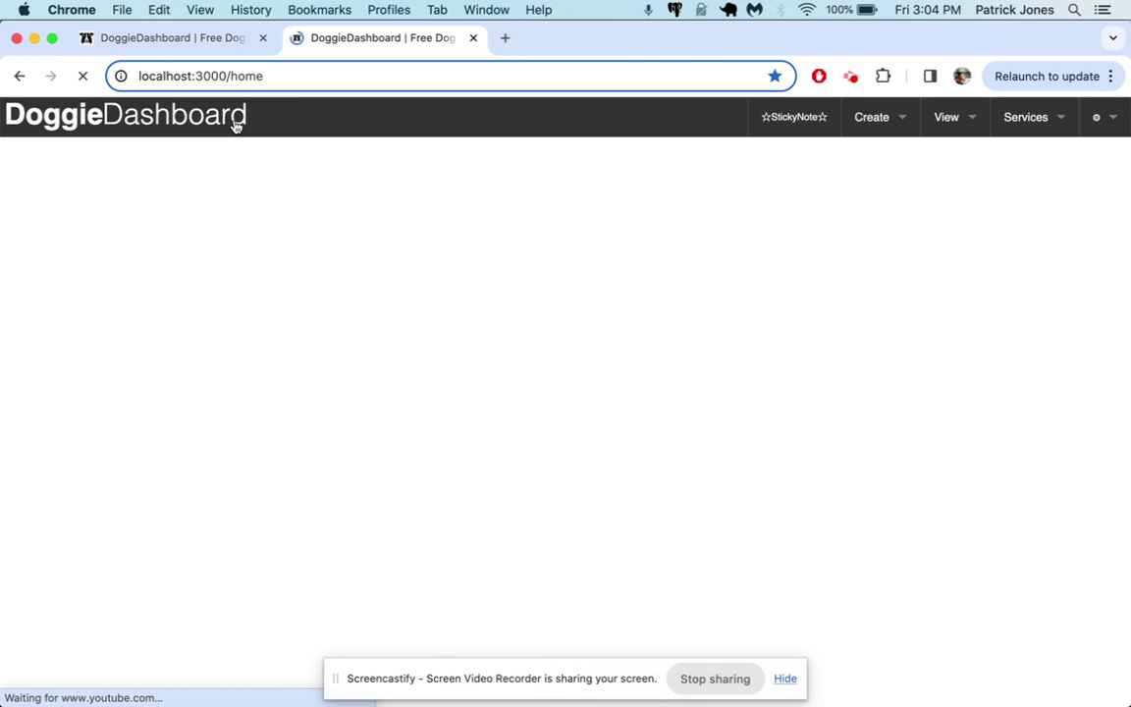
scroll(536, 415, "down", 10)
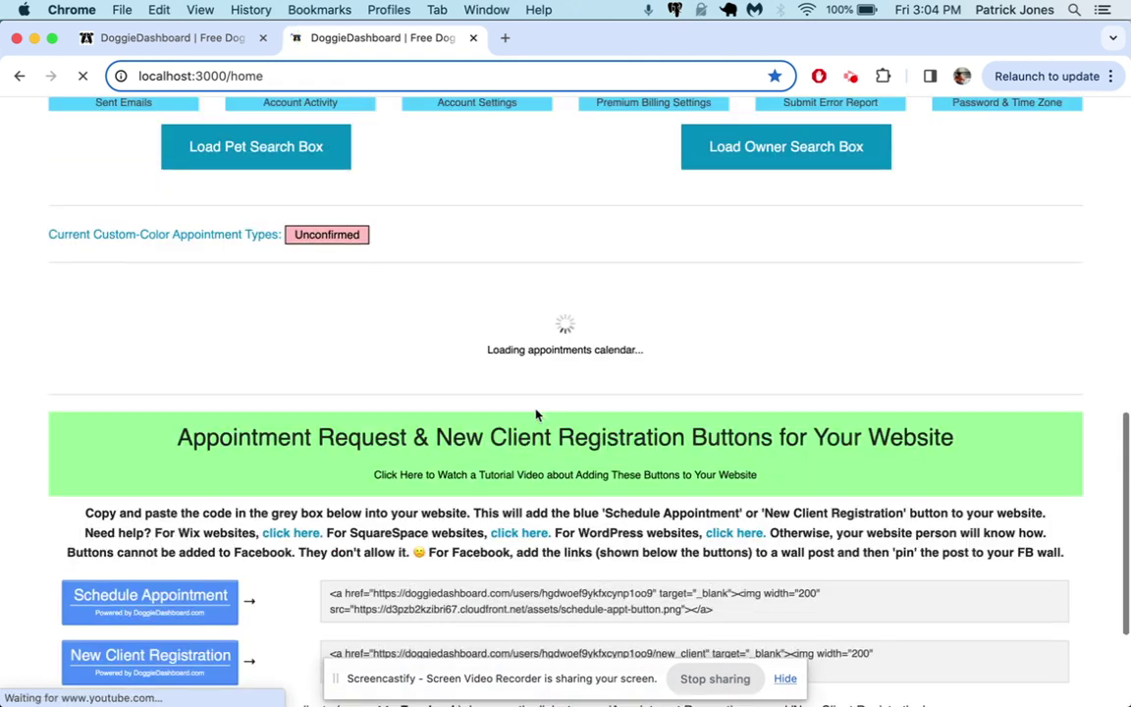
scroll(619, 509, "down", 7)
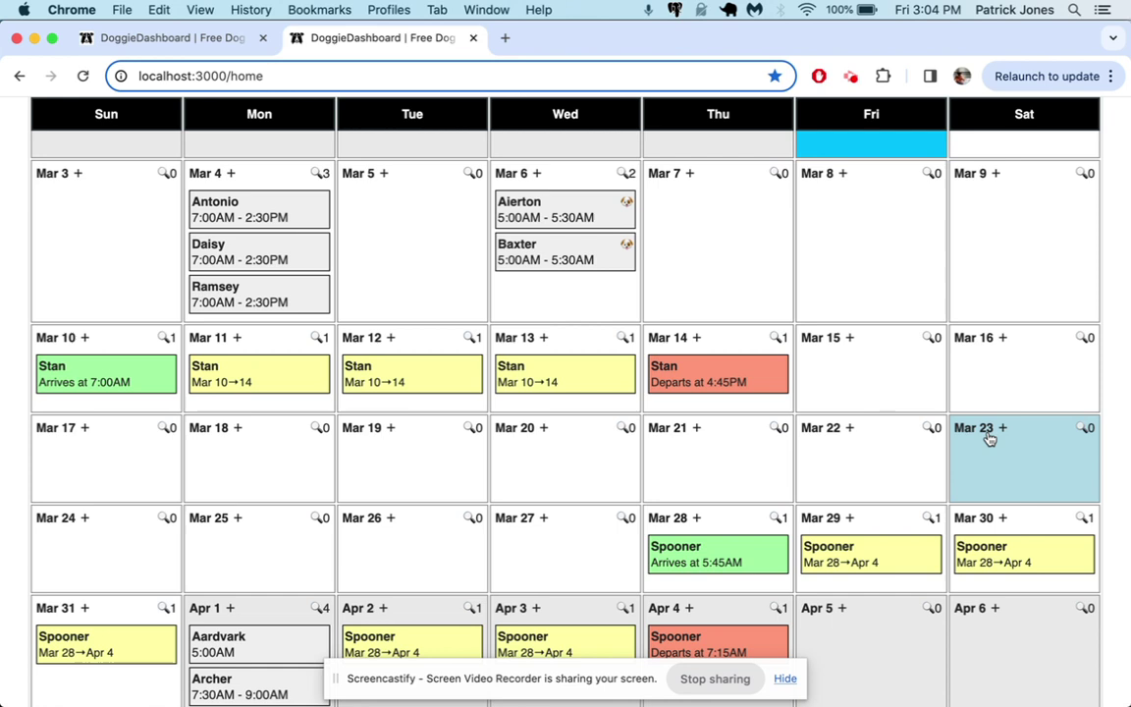
left_click(543, 427)
type("phi")
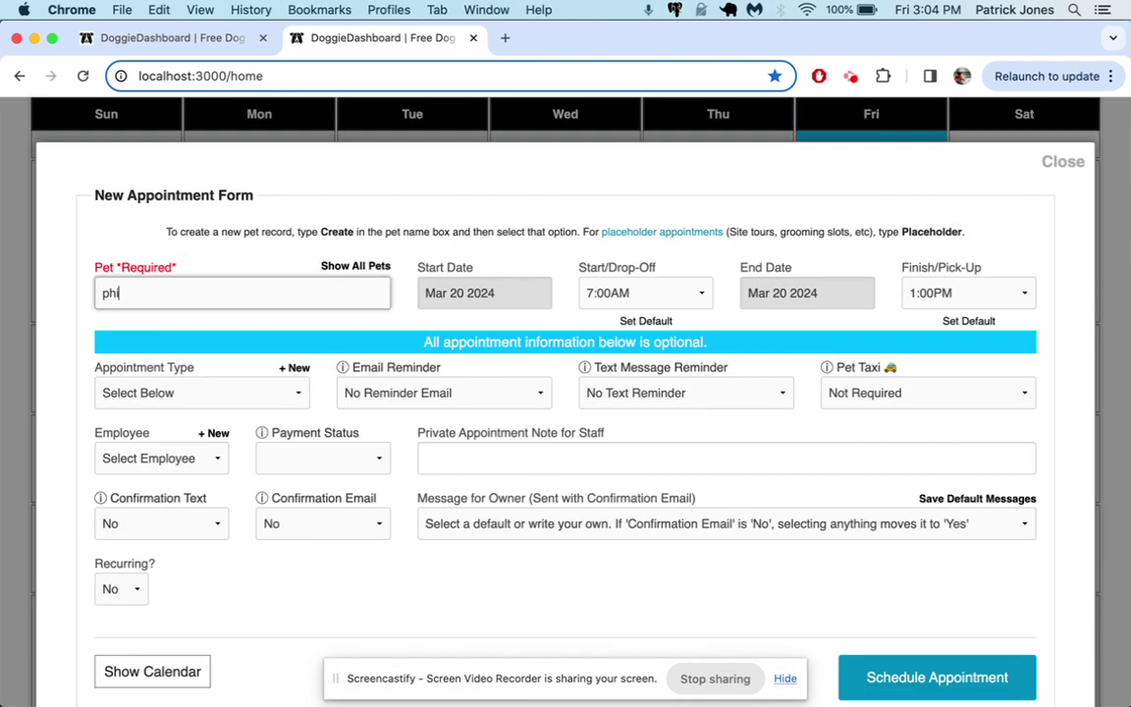
type("ll")
key("Return")
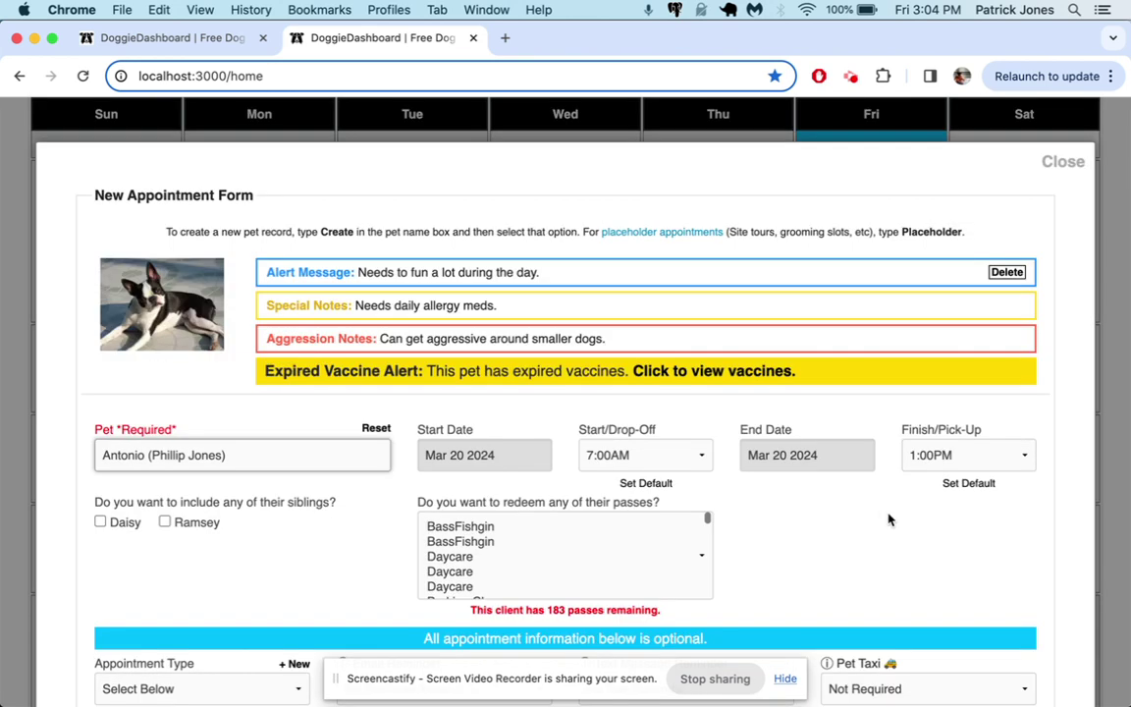
Step: Set the appointment's end date to Mar 23 2024 and its pick-up time to 4:00PM
scroll(811, 494, "down", 3)
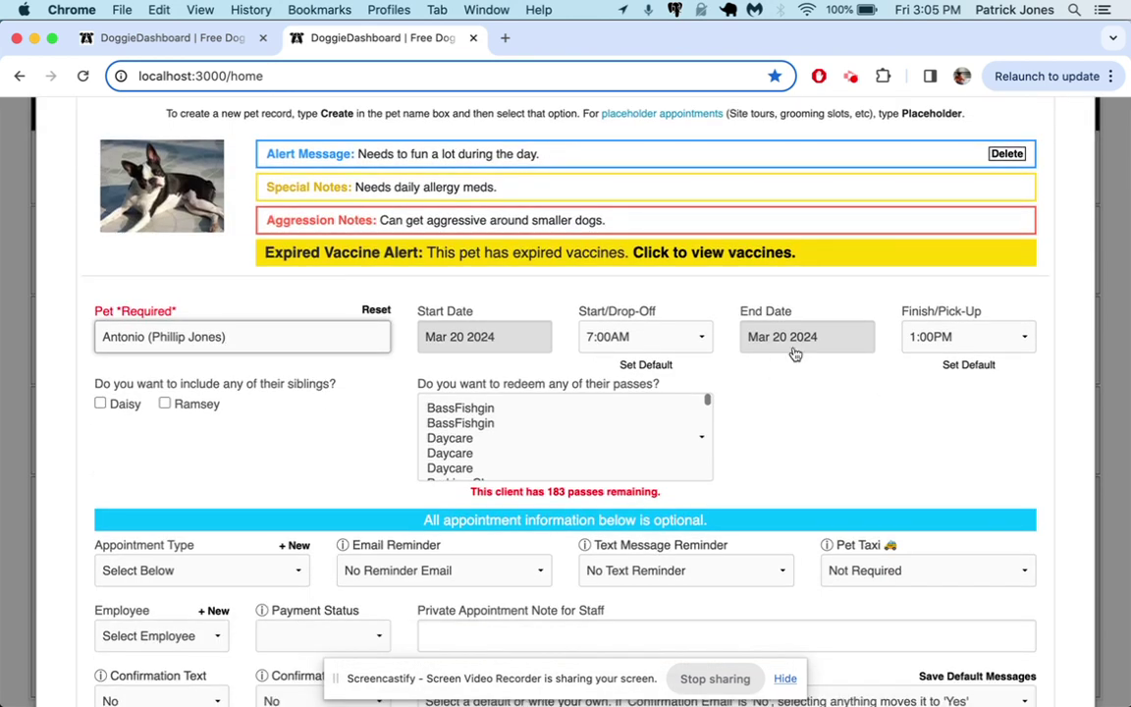
left_click_drag(791, 337, 803, 370)
left_click(959, 521)
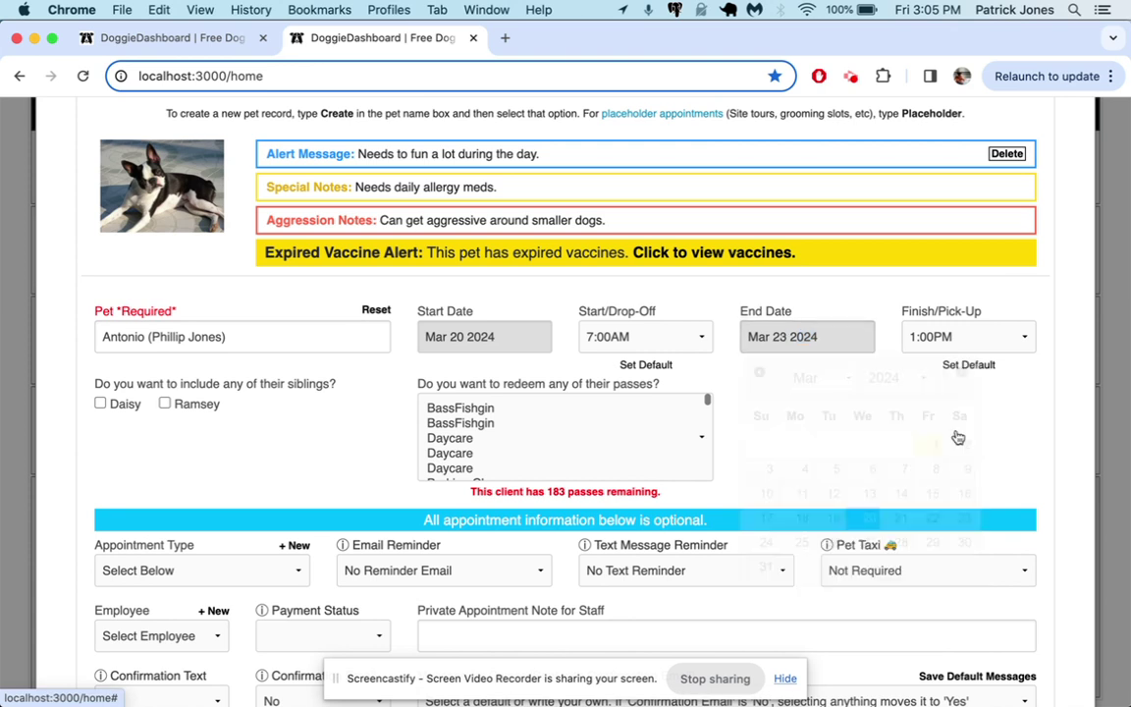
left_click(958, 338)
left_click(961, 538)
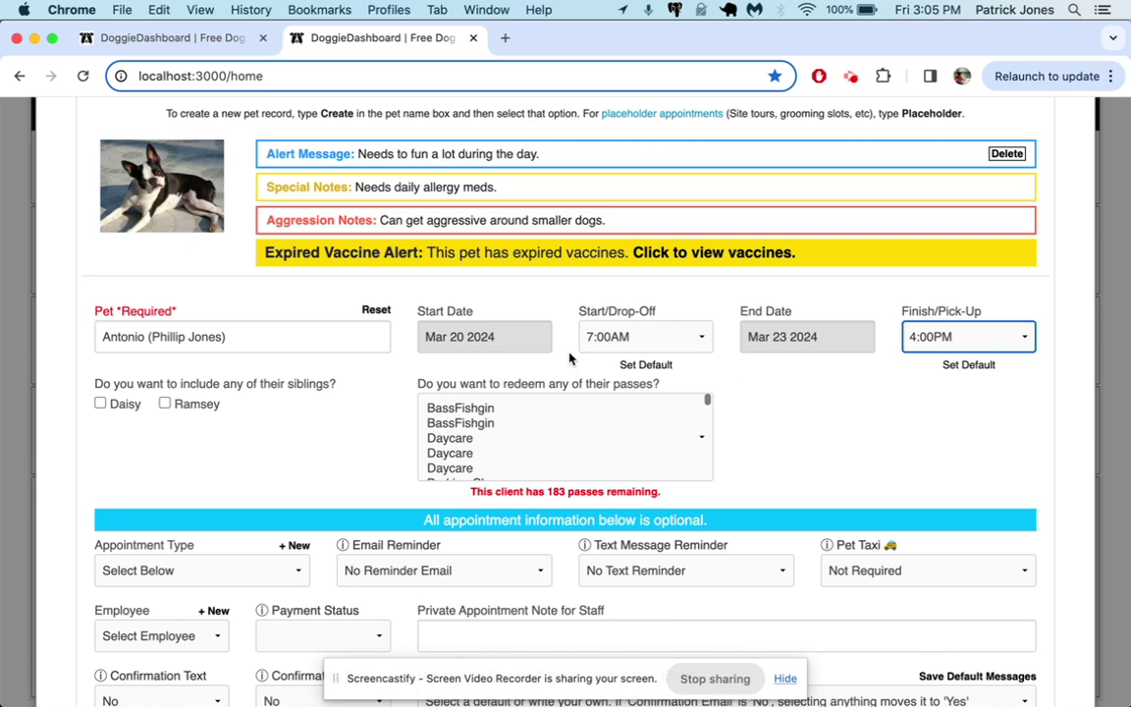
Step: Set the appointment type to Unconfirmed, schedule Antonio's appointment and return to it on the monthly calendar
scroll(275, 447, "down", 3)
left_click(222, 445)
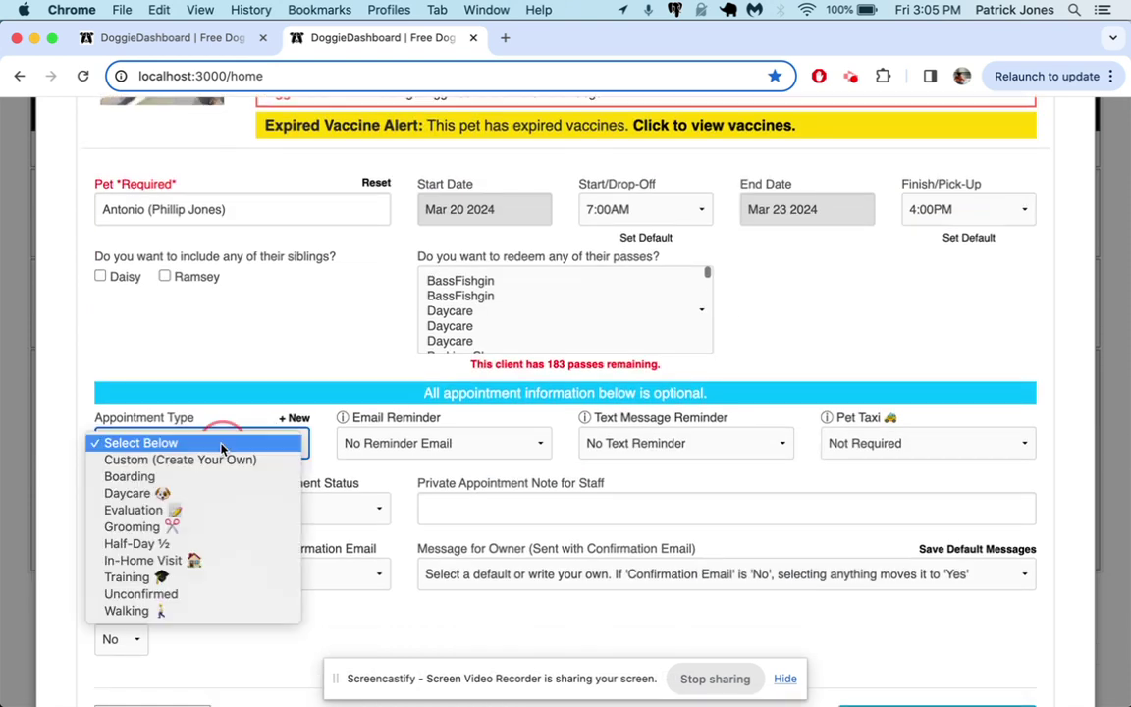
left_click(184, 594)
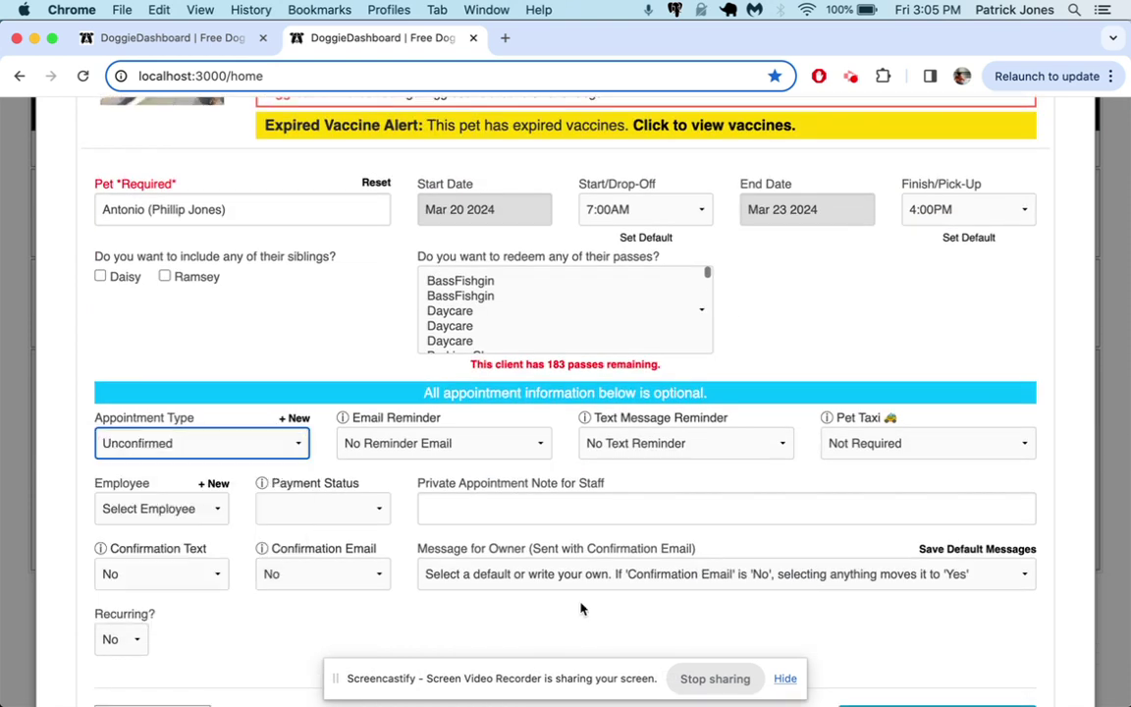
scroll(583, 606, "down", 3)
left_click(954, 607)
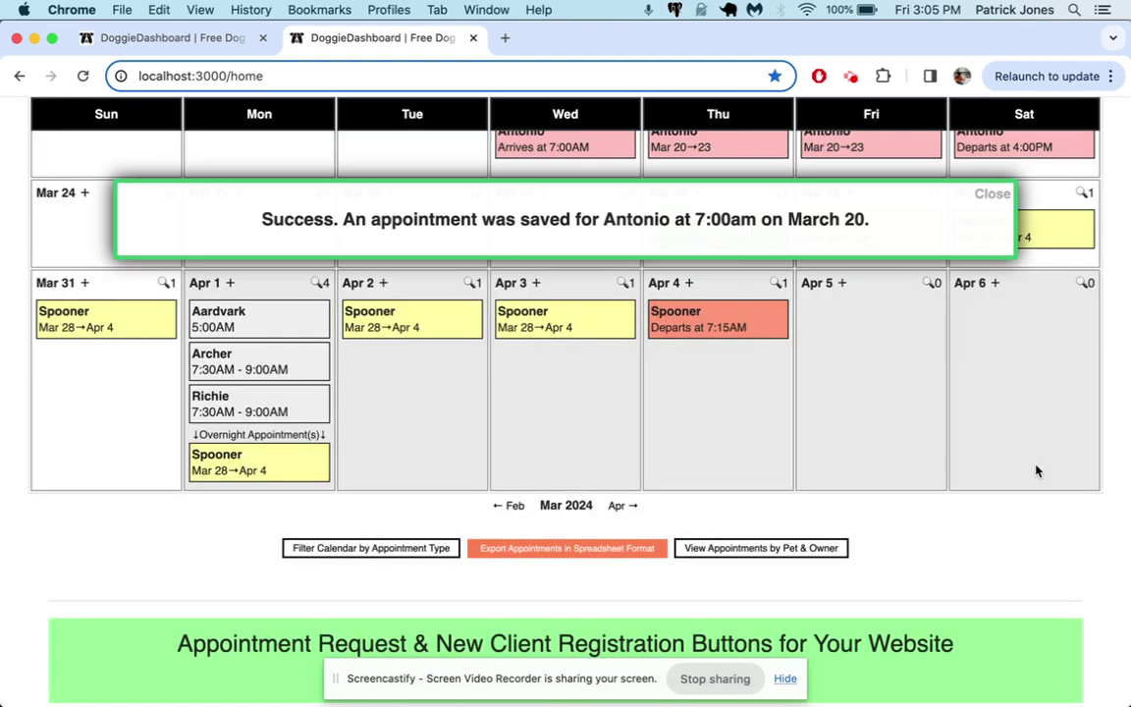
left_click(990, 201)
scroll(989, 212, "up", 5)
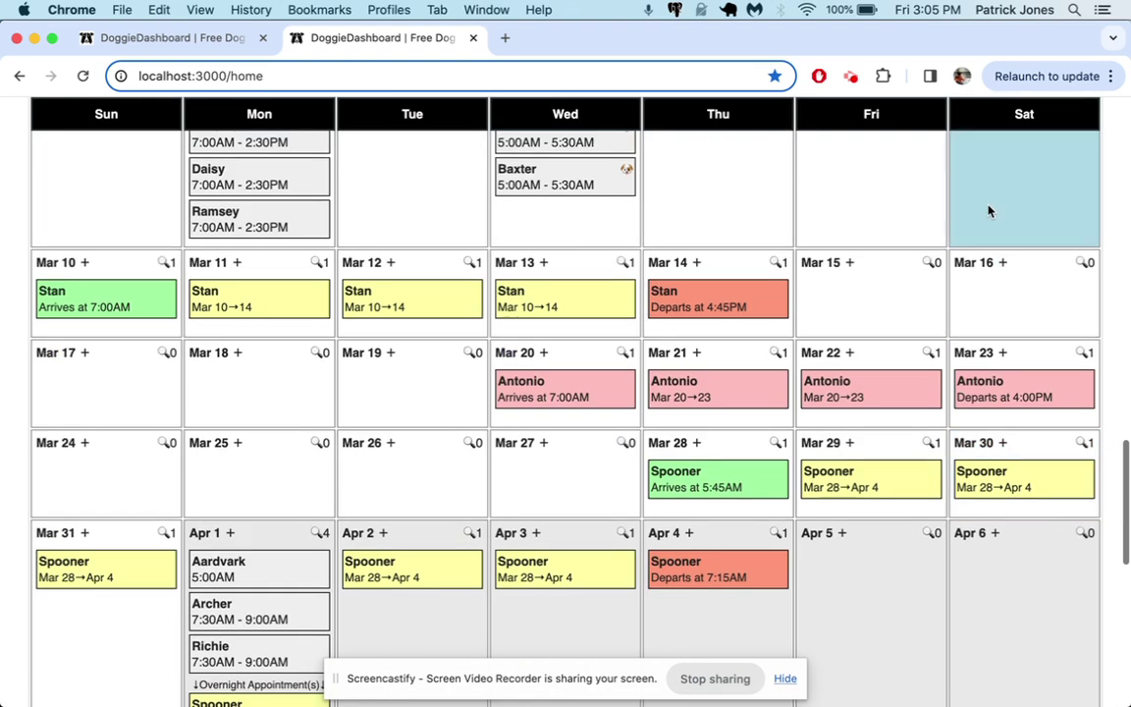
Step: Change the type of Antonio's March 20 to 23 appointment to Boarding, update it and check its calendar coloring
left_click(678, 396)
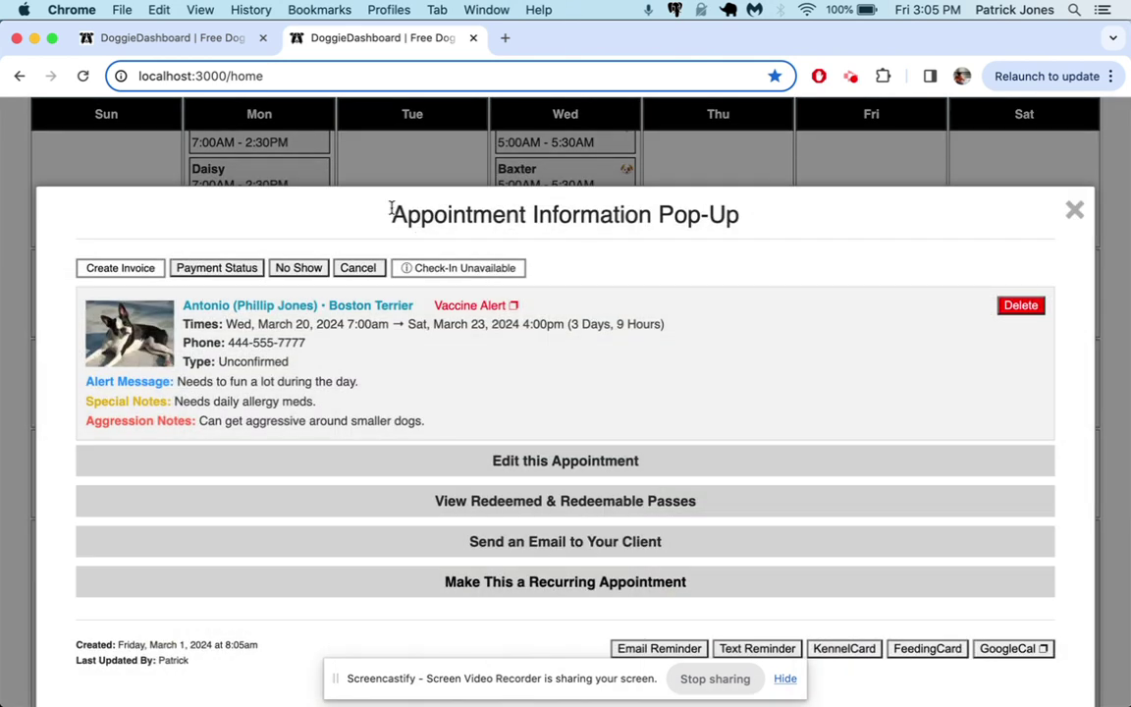
left_click(348, 173)
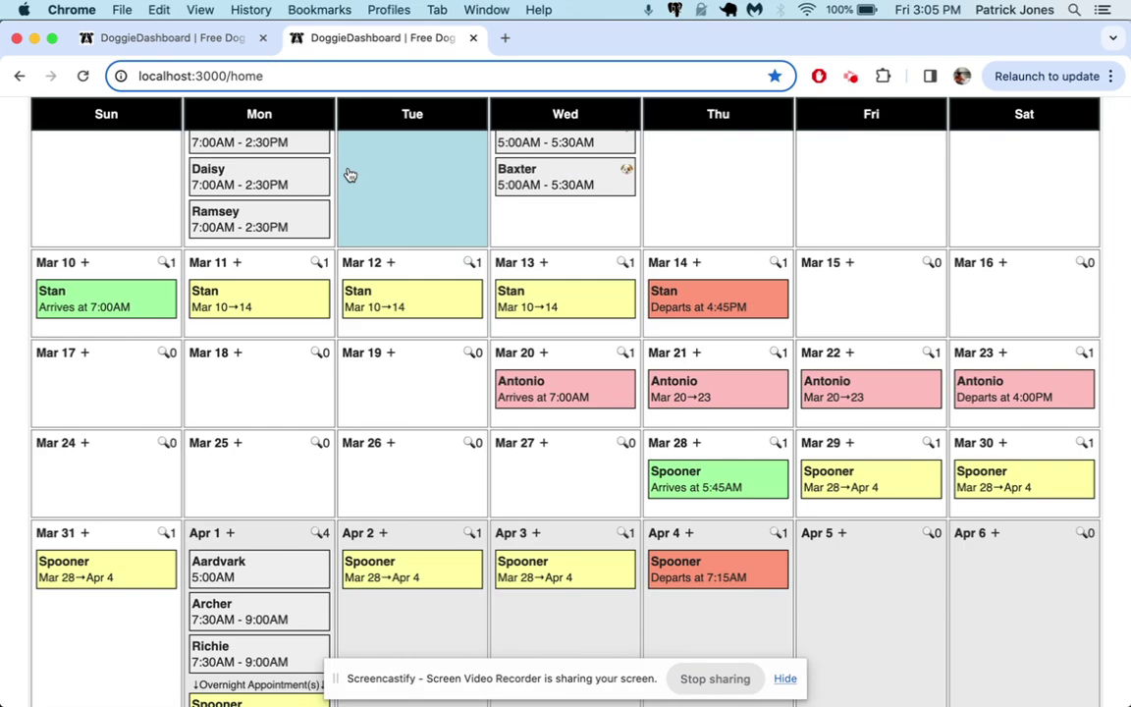
left_click(538, 395)
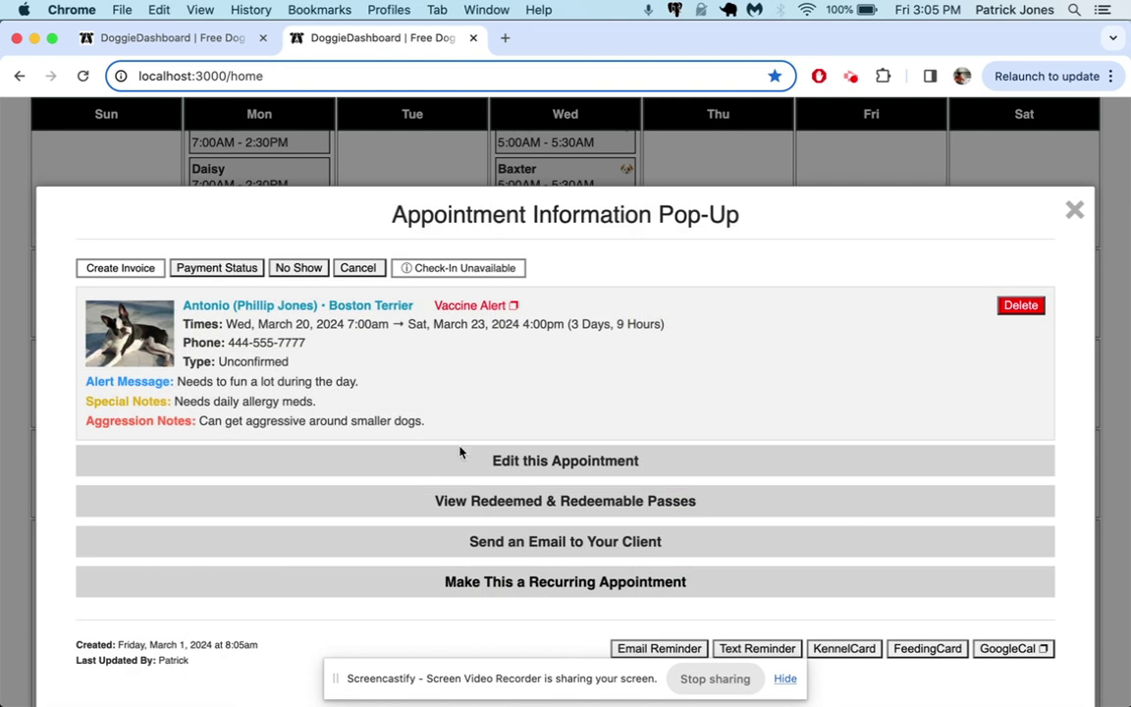
left_click(439, 459)
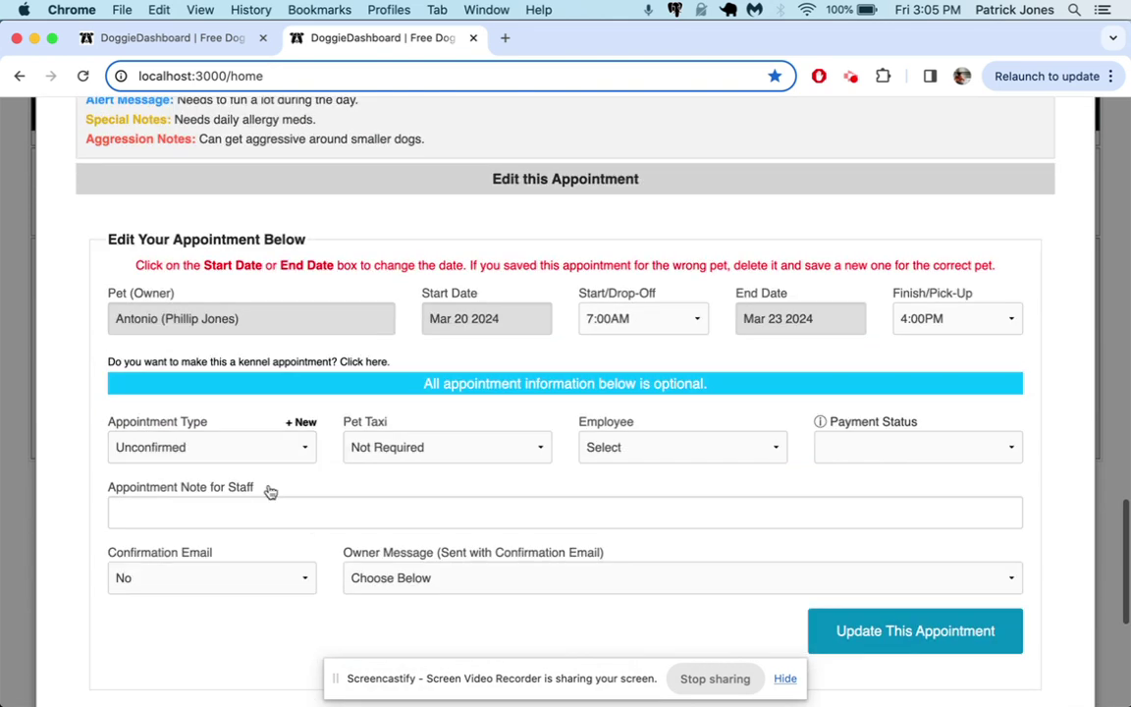
left_click(243, 448)
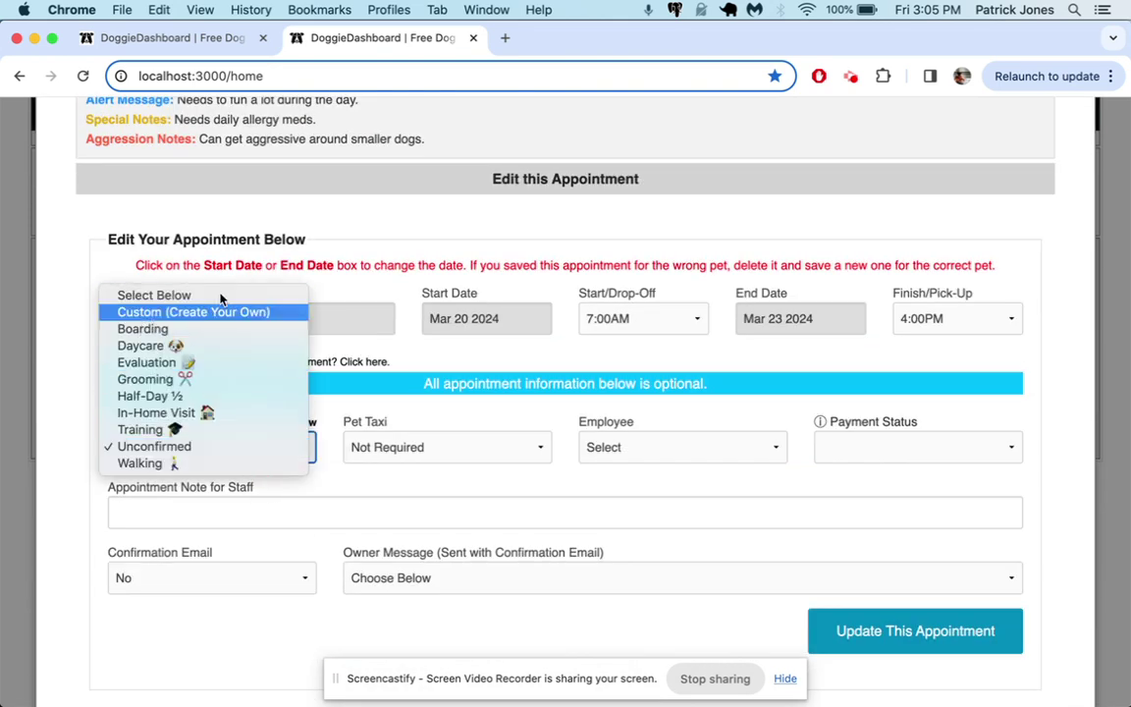
left_click(184, 336)
left_click(898, 627)
left_click(992, 202)
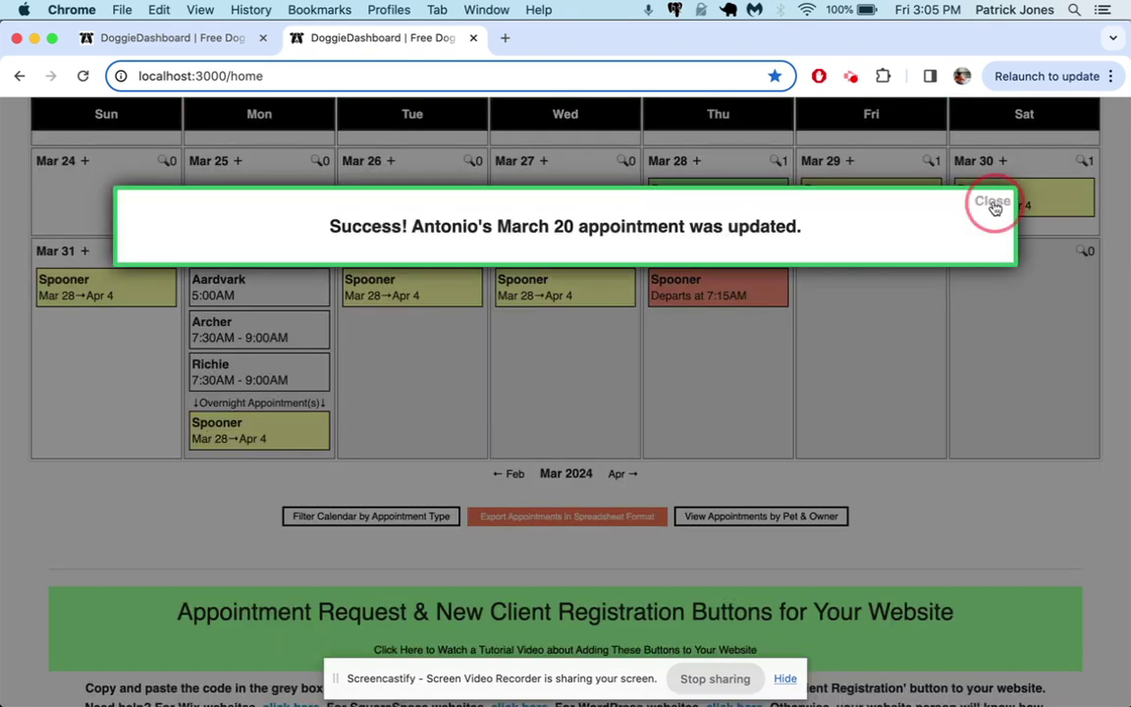
scroll(751, 336, "up", 5)
scroll(754, 337, "up", 1)
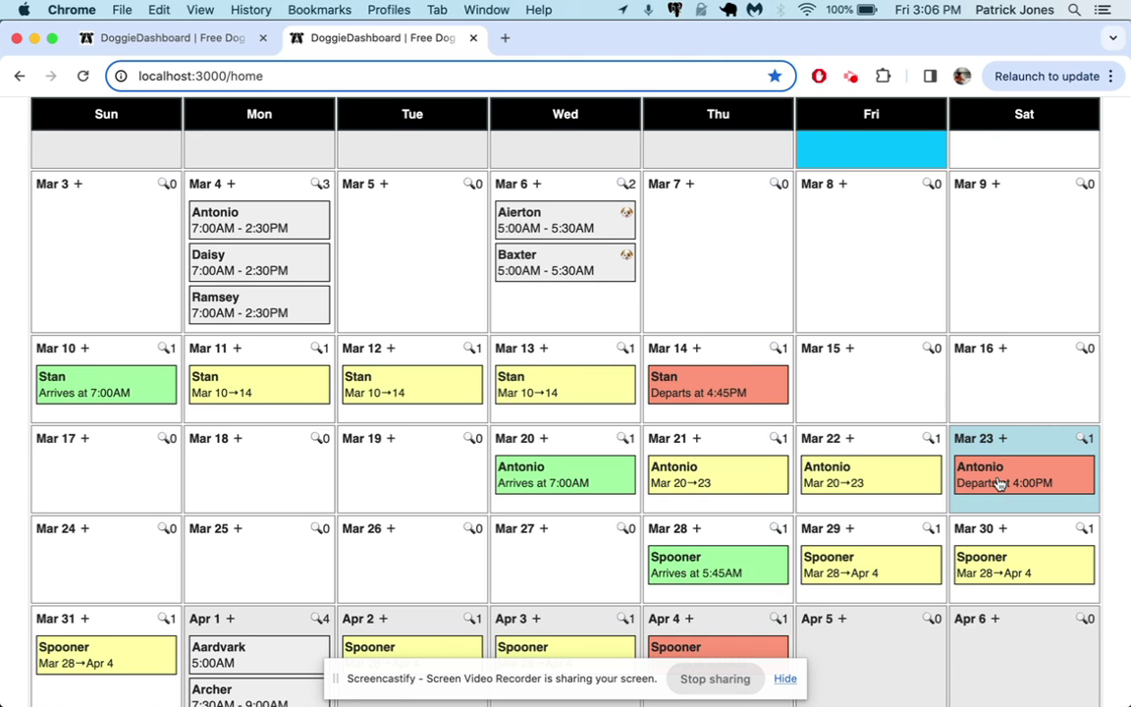
Step: Open the custom appointment types page from the home page and display the color picker for a new type
scroll(1000, 480, "up", 3)
scroll(992, 187, "up", 3)
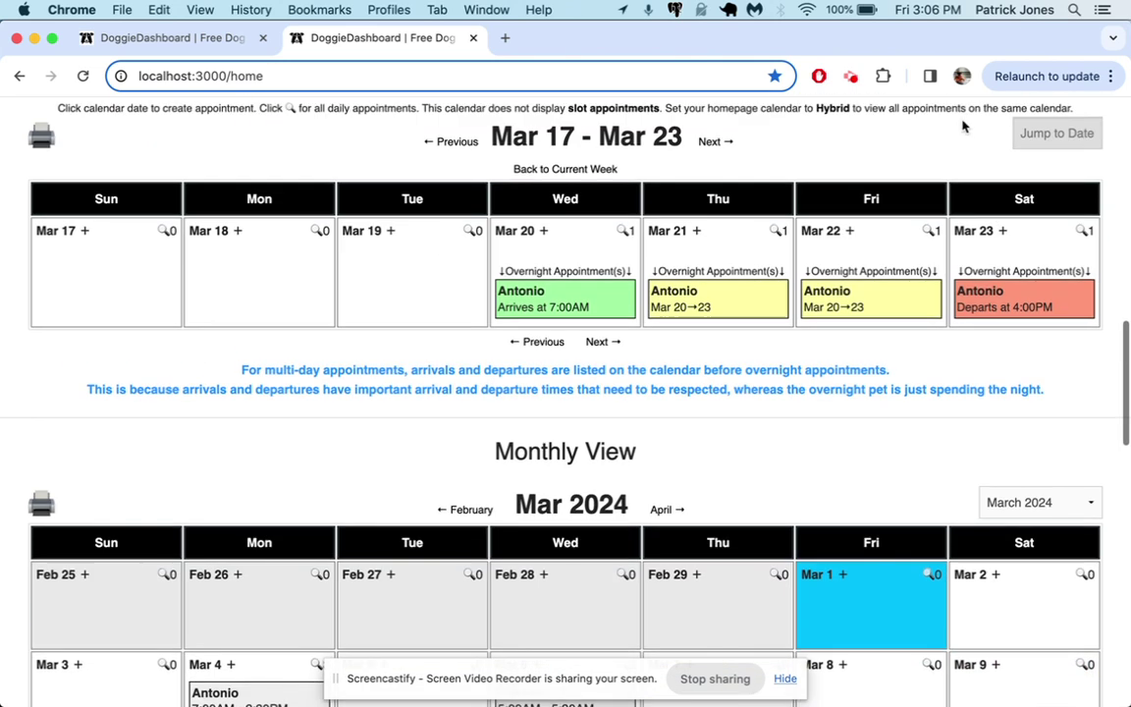
scroll(957, 177, "up", 3)
scroll(950, 245, "up", 3)
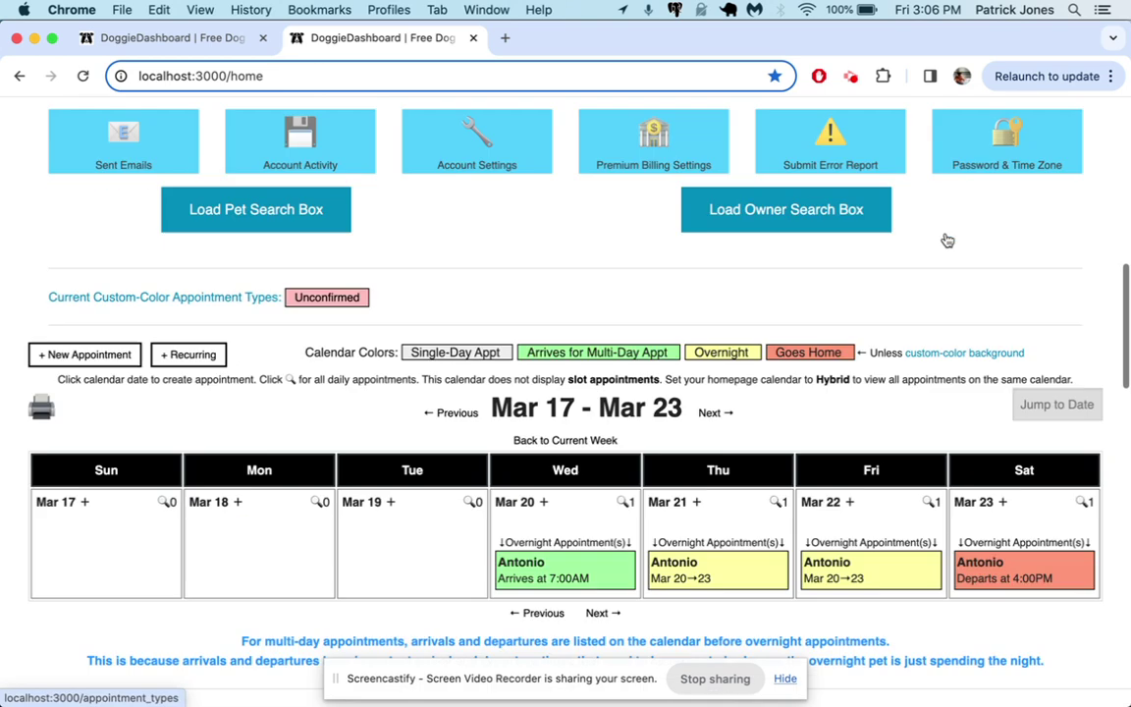
scroll(947, 241, "up", 1)
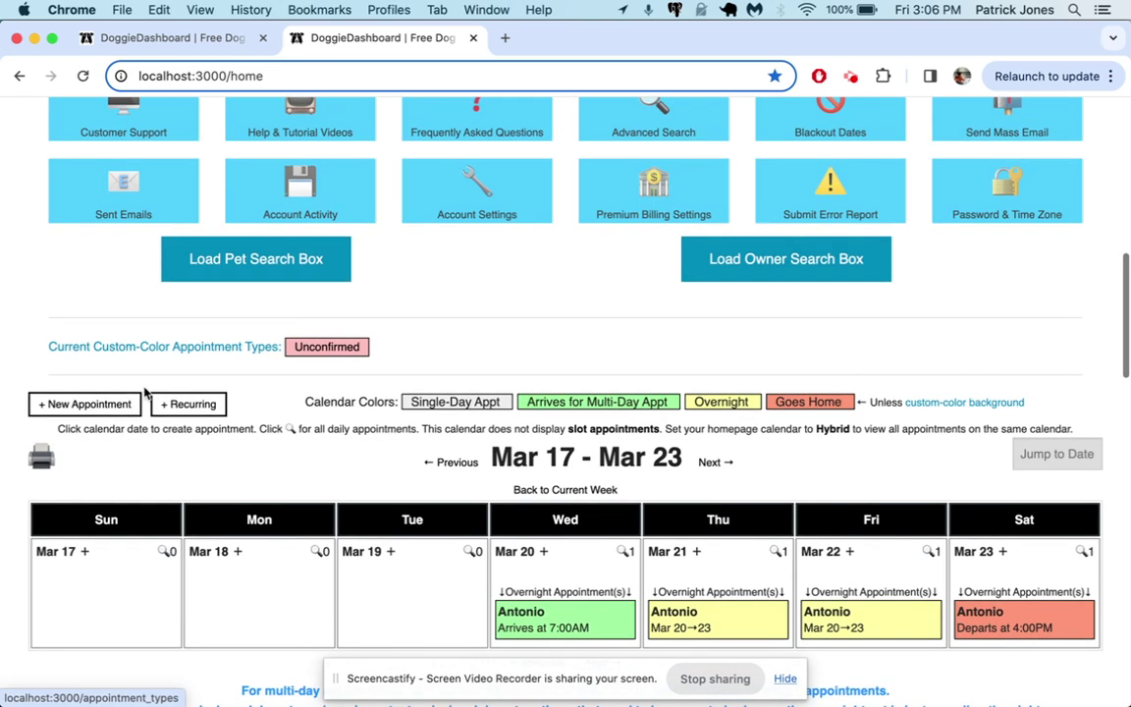
left_click(195, 350)
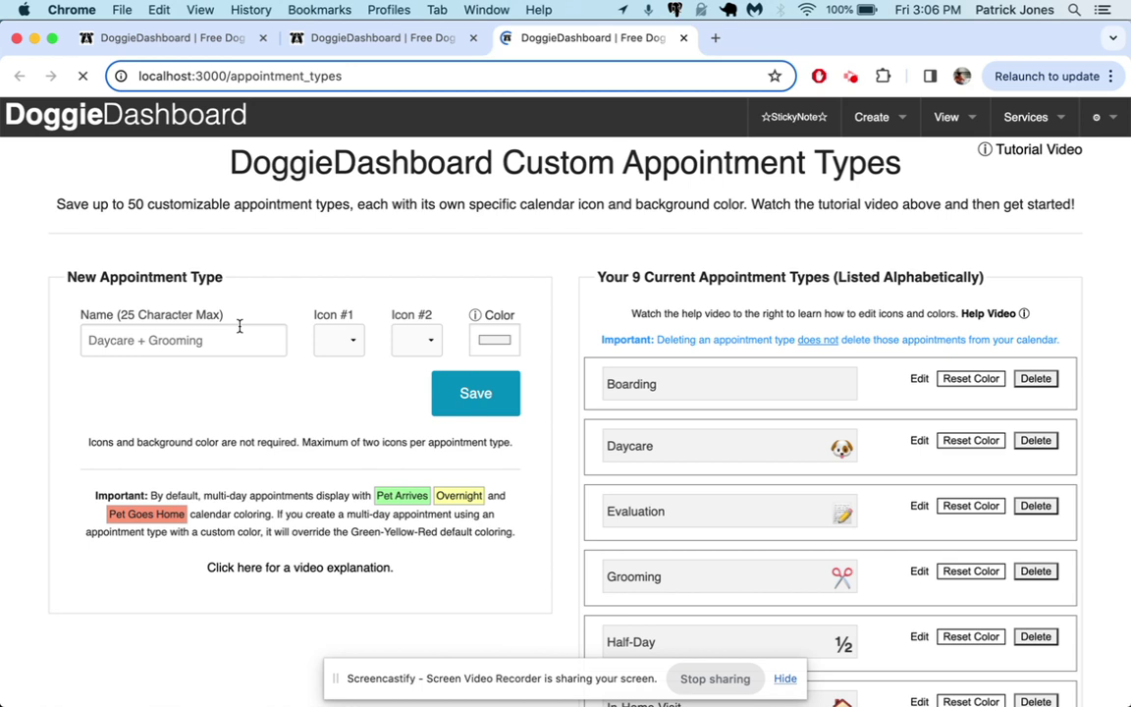
left_click(493, 341)
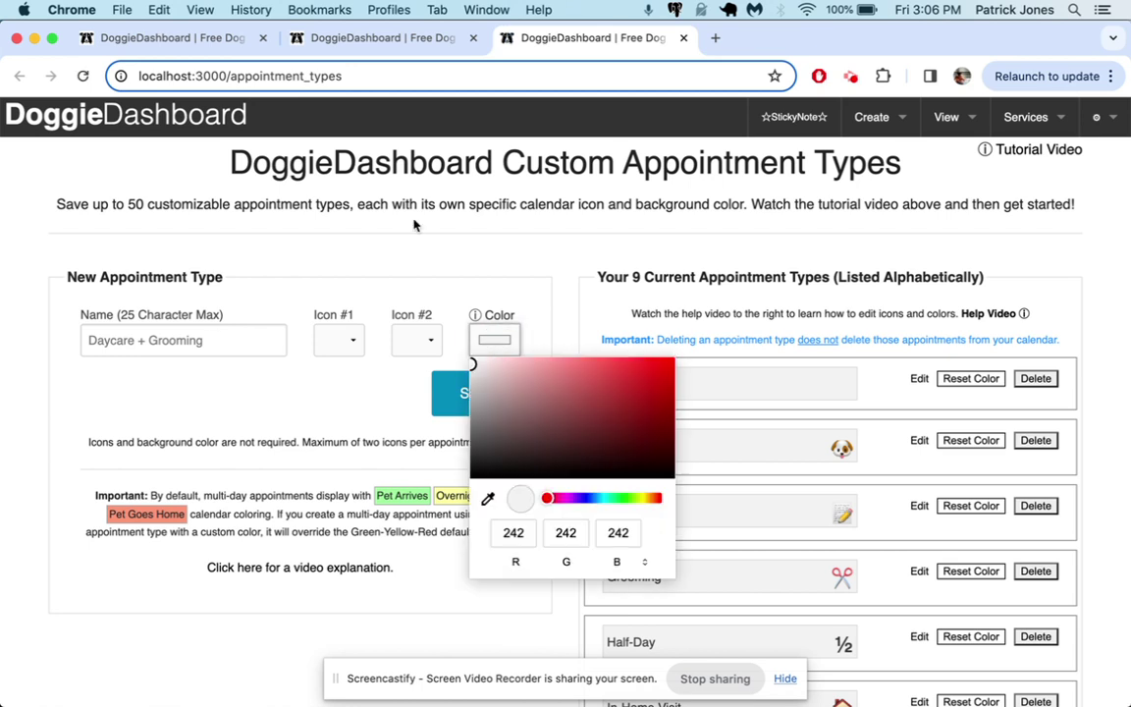
Step: Return to the home page's monthly calendar and start a new March 25 appointment for the pet Daisy, searching by the owner's name
left_click(167, 106)
scroll(702, 456, "down", 3)
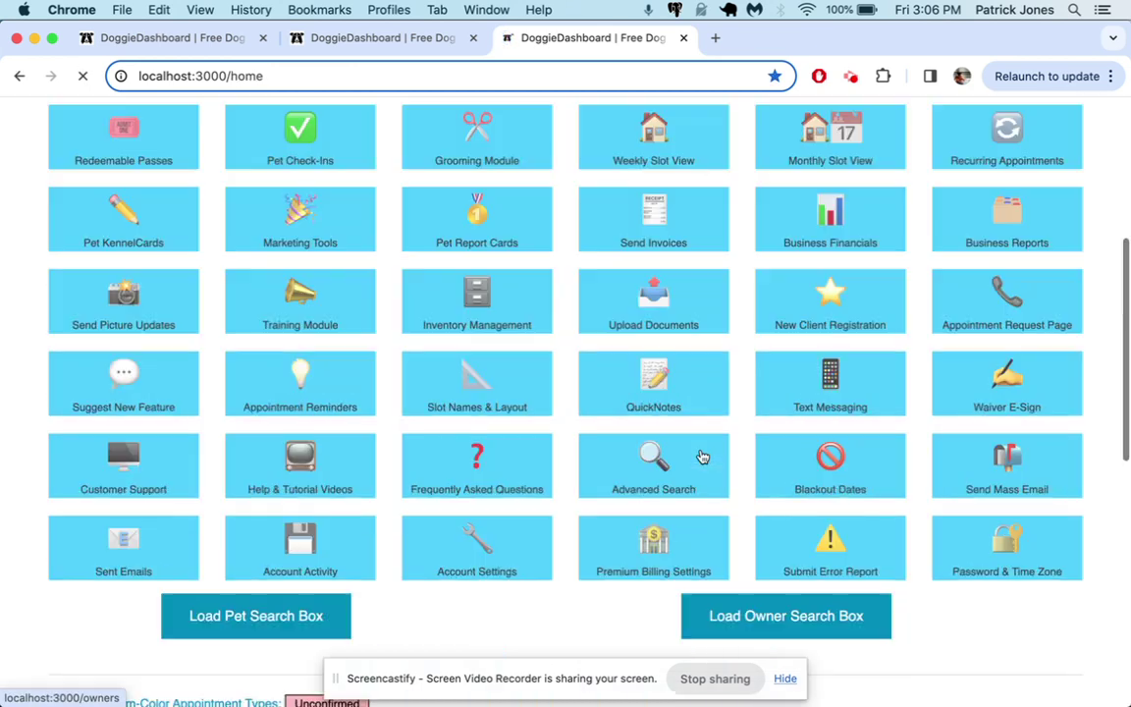
scroll(702, 457, "down", 10)
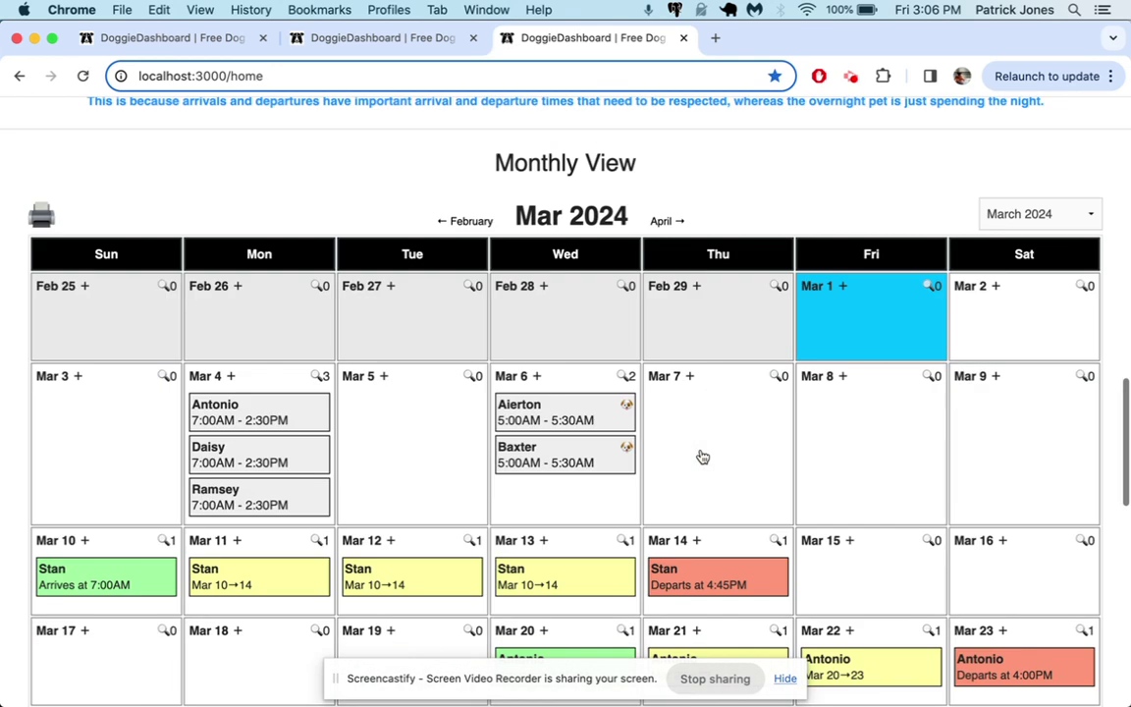
scroll(702, 457, "down", 5)
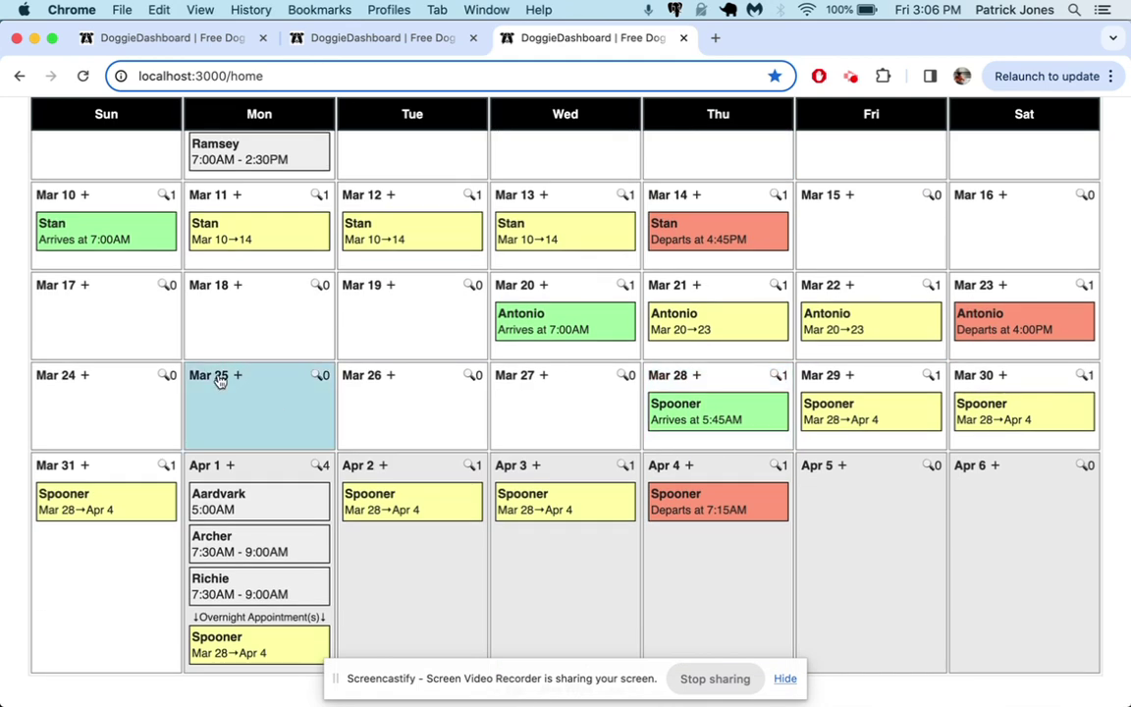
left_click(220, 381)
type("phi")
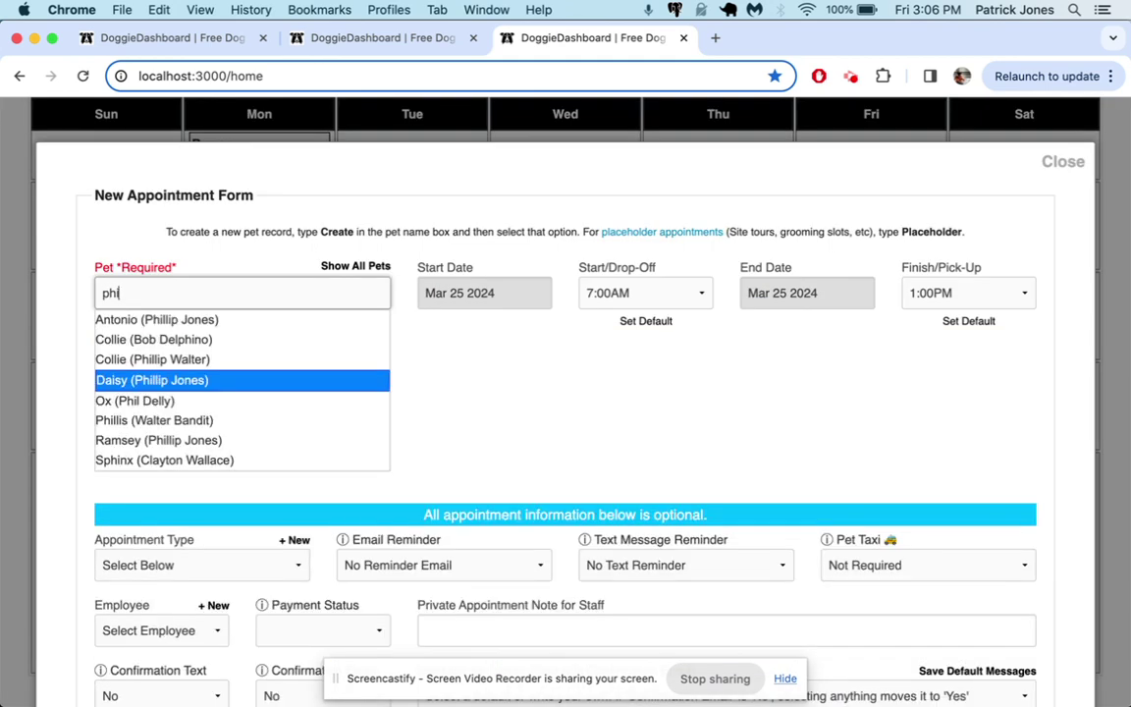
left_click(220, 381)
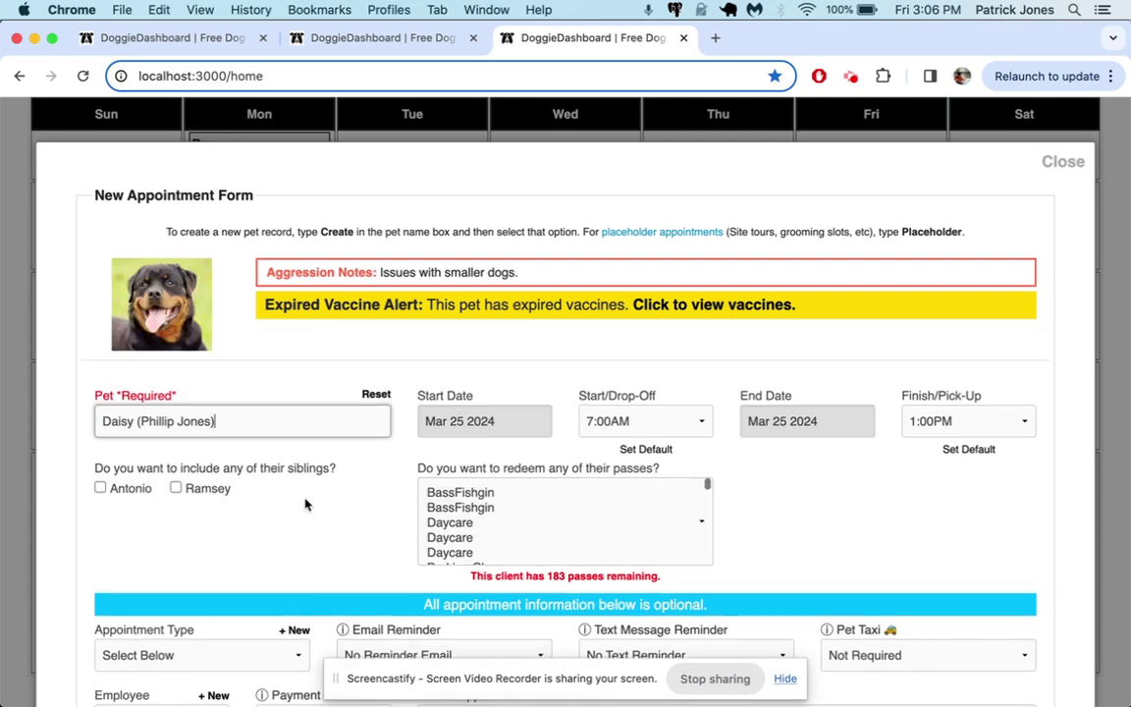
Step: Set the type of Daisy's March 25 appointment to Unconfirmed, schedule it and return to the monthly calendar
scroll(304, 504, "down", 1)
scroll(304, 504, "down", 1)
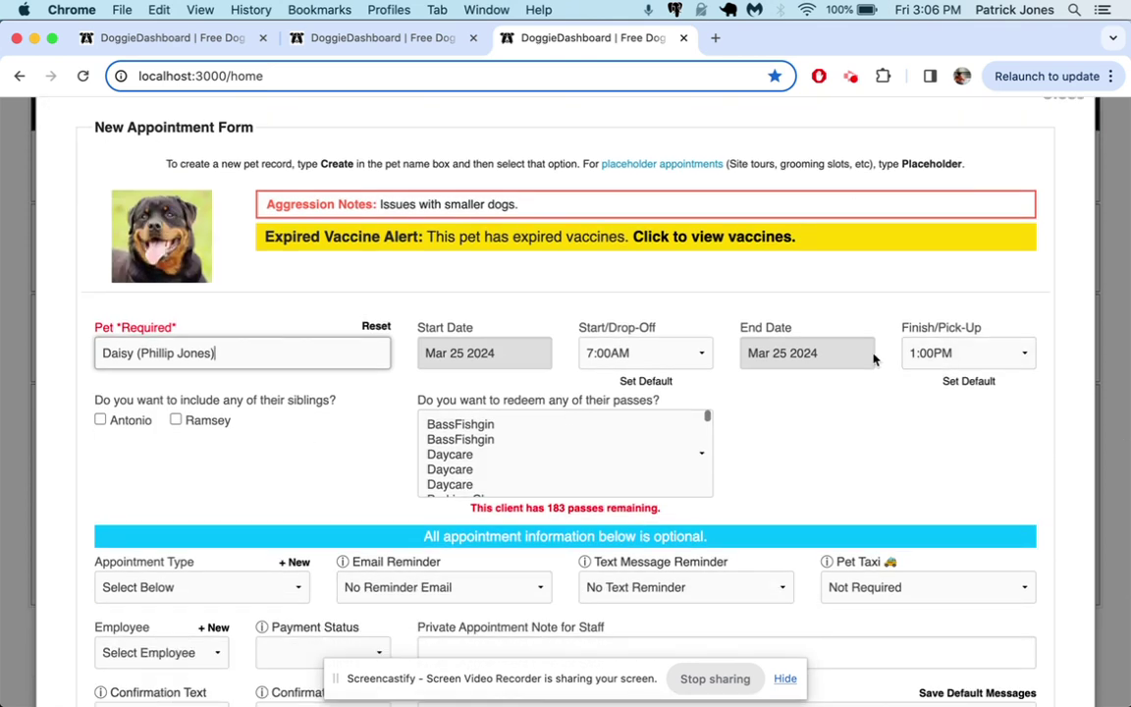
scroll(370, 483, "down", 3)
left_click(246, 462)
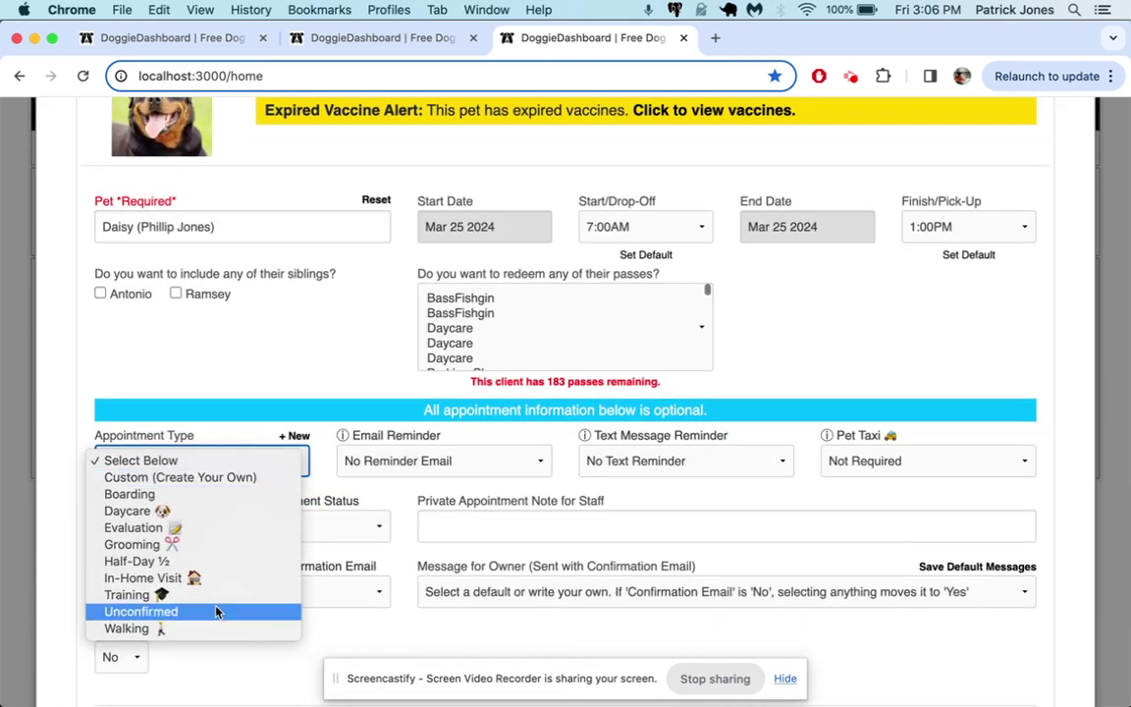
left_click(216, 612)
scroll(709, 525, "down", 5)
left_click(934, 491)
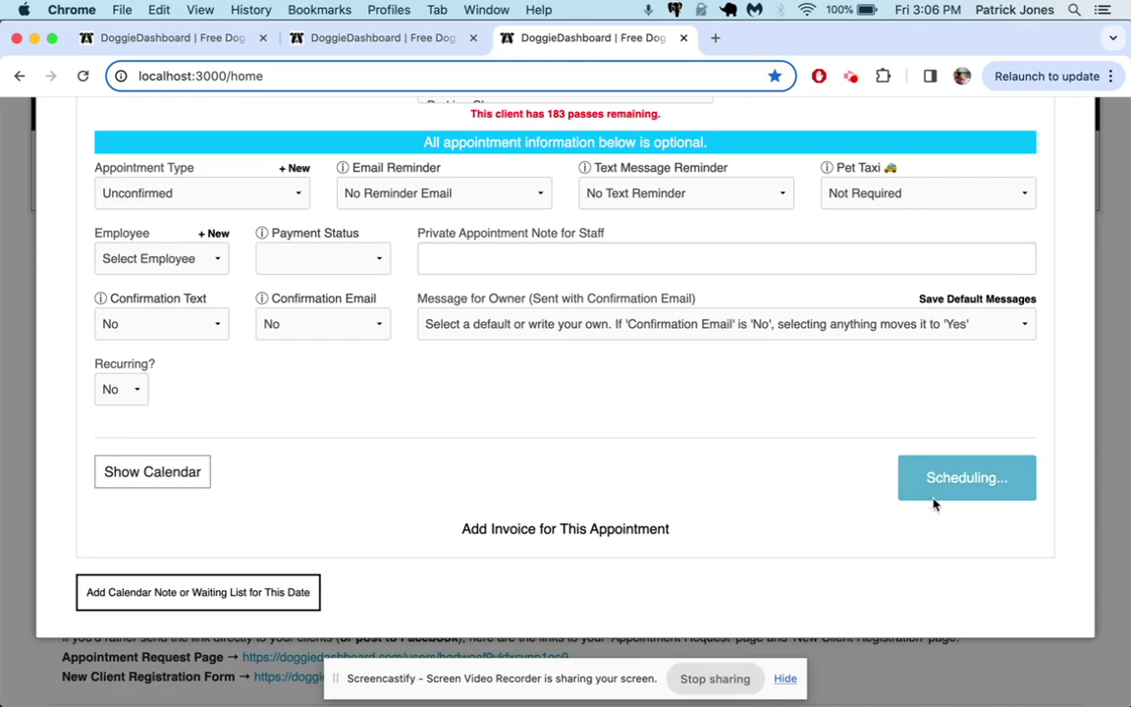
left_click(992, 180)
scroll(992, 209, "up", 5)
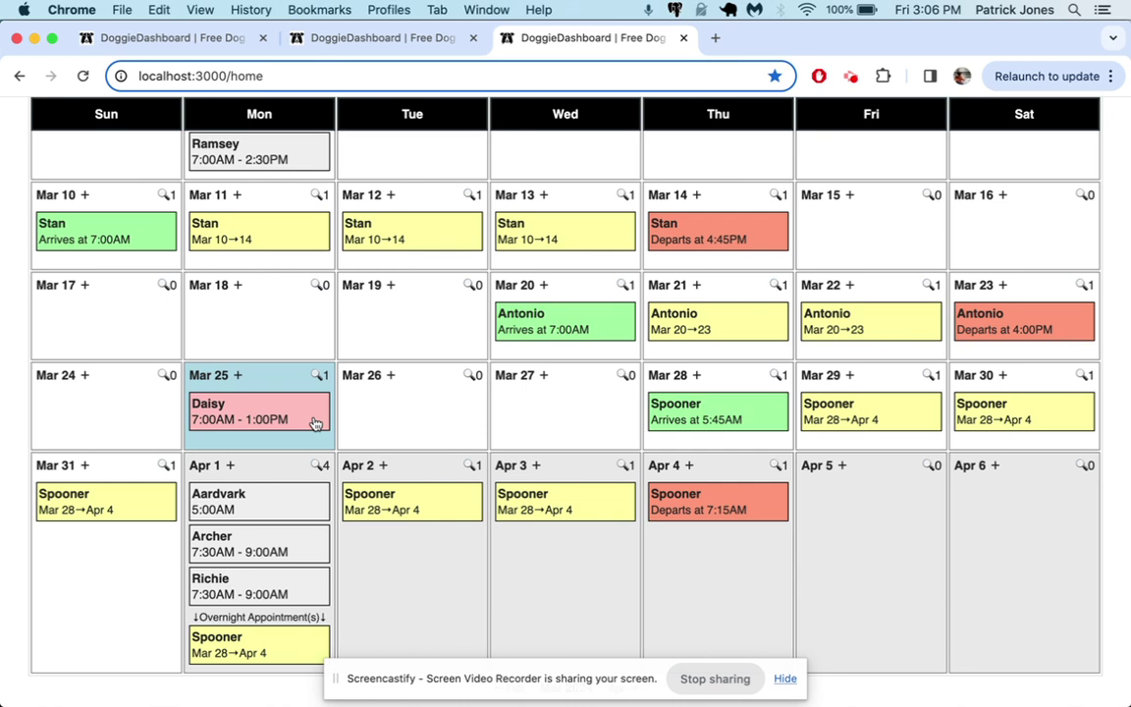
Step: Change the type of Daisy's March 25 appointment to Daycare, update it and review it on the monthly calendar
left_click(313, 421)
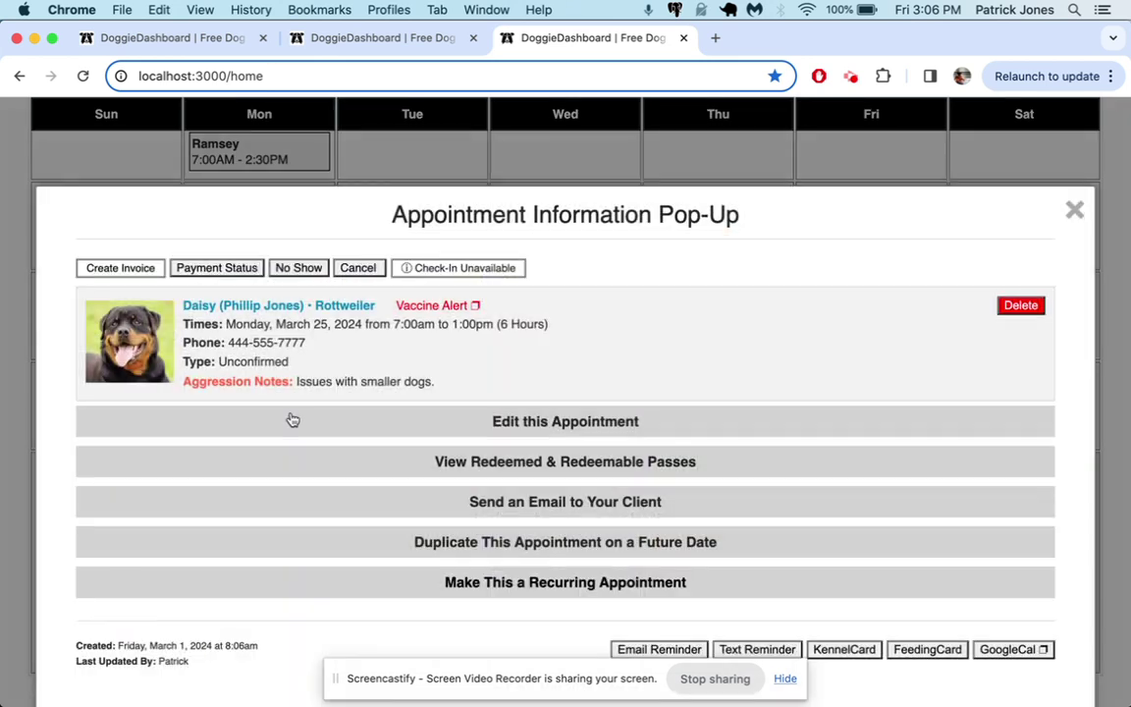
left_click(293, 420)
scroll(255, 429, "down", 5)
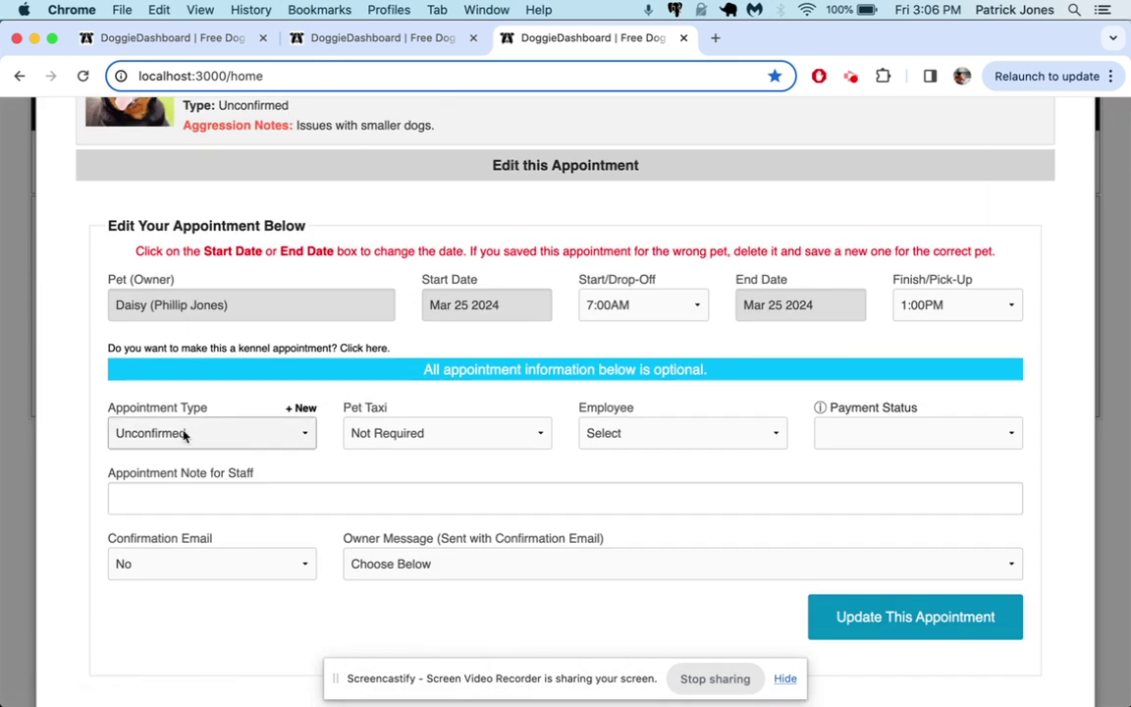
left_click(184, 436)
left_click(182, 333)
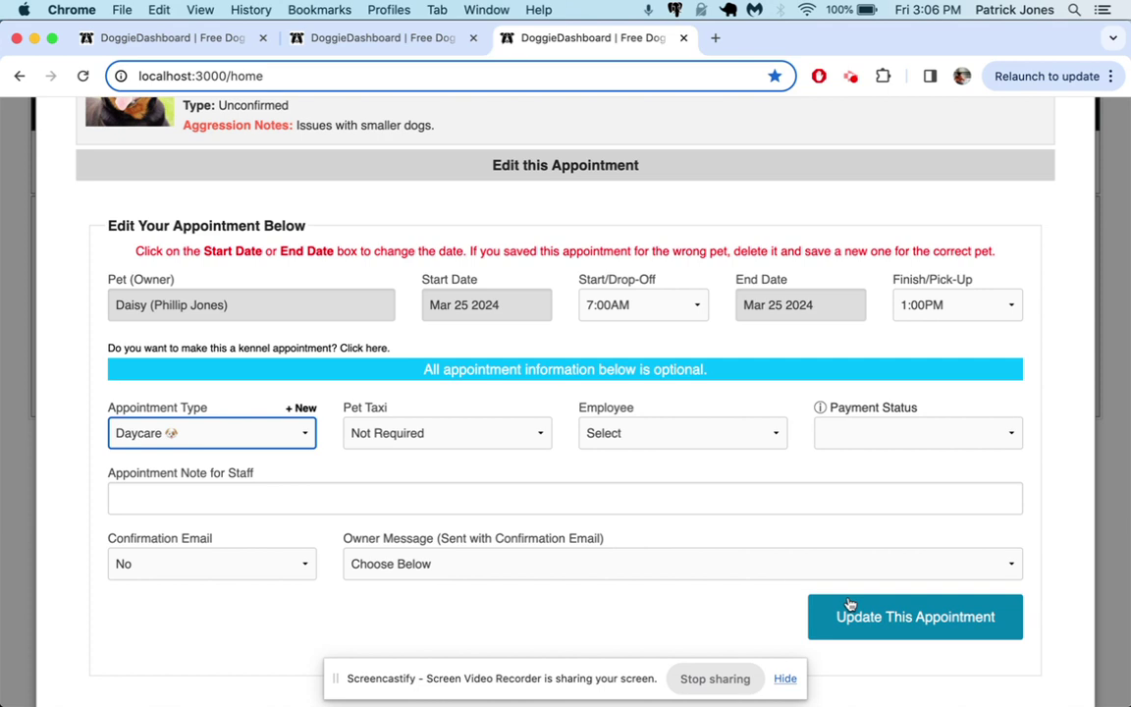
left_click(915, 617)
left_click(986, 210)
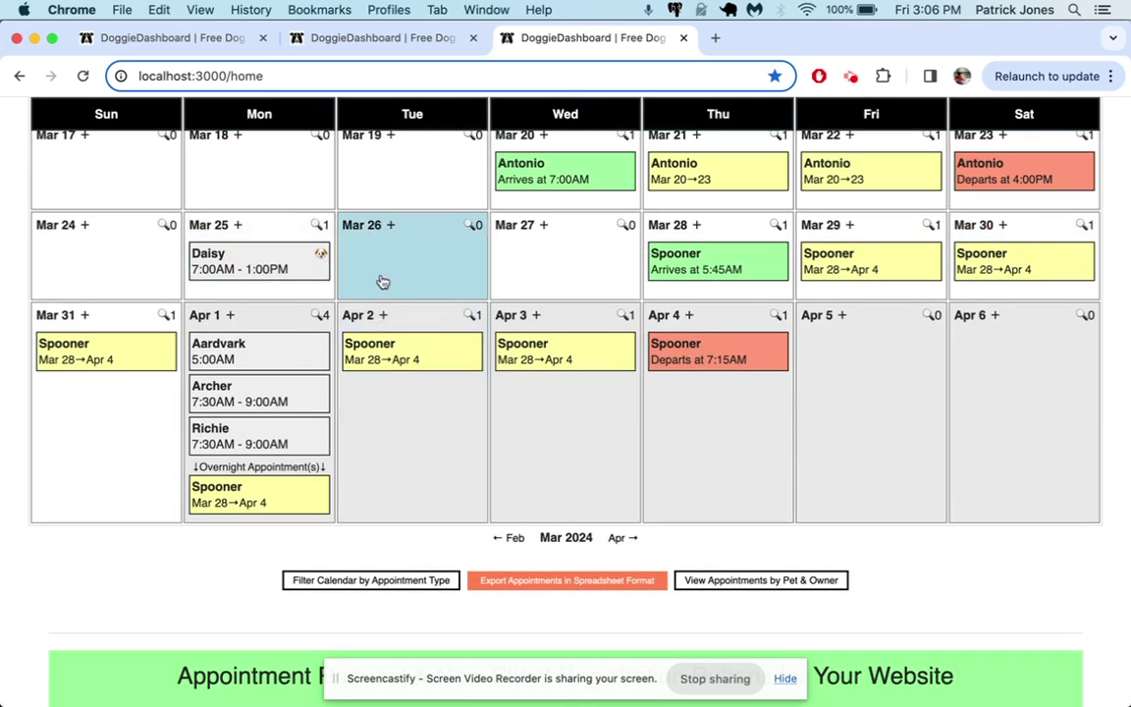
scroll(381, 283, "up", 5)
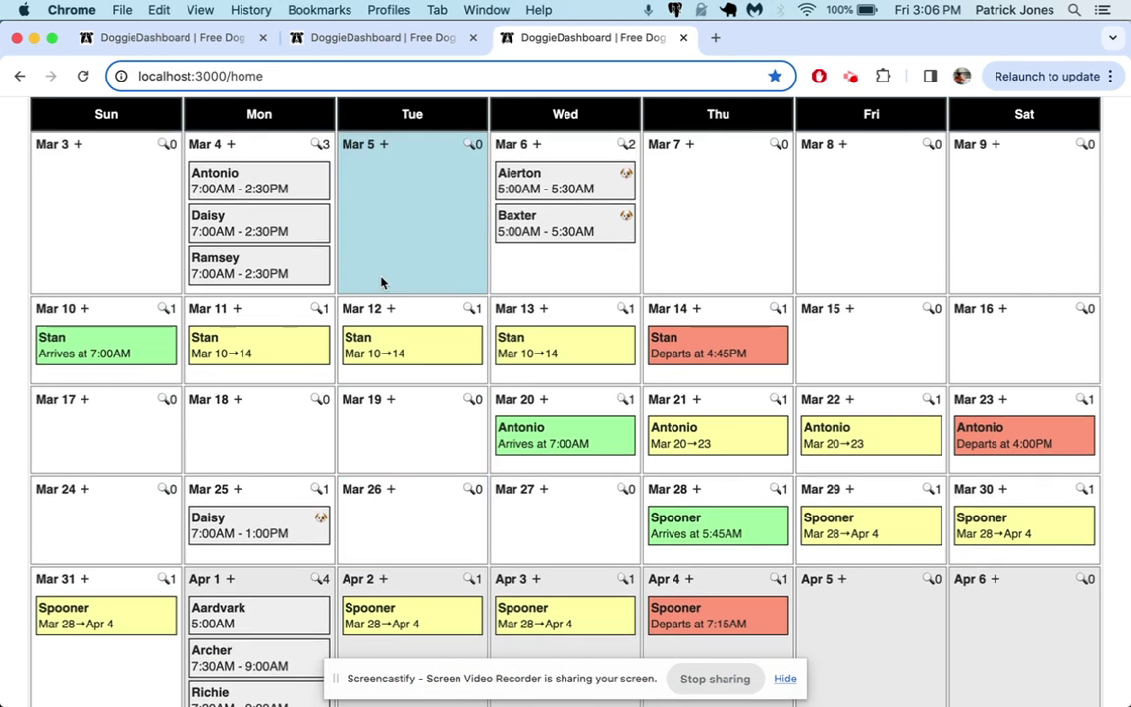
scroll(381, 283, "up", 4)
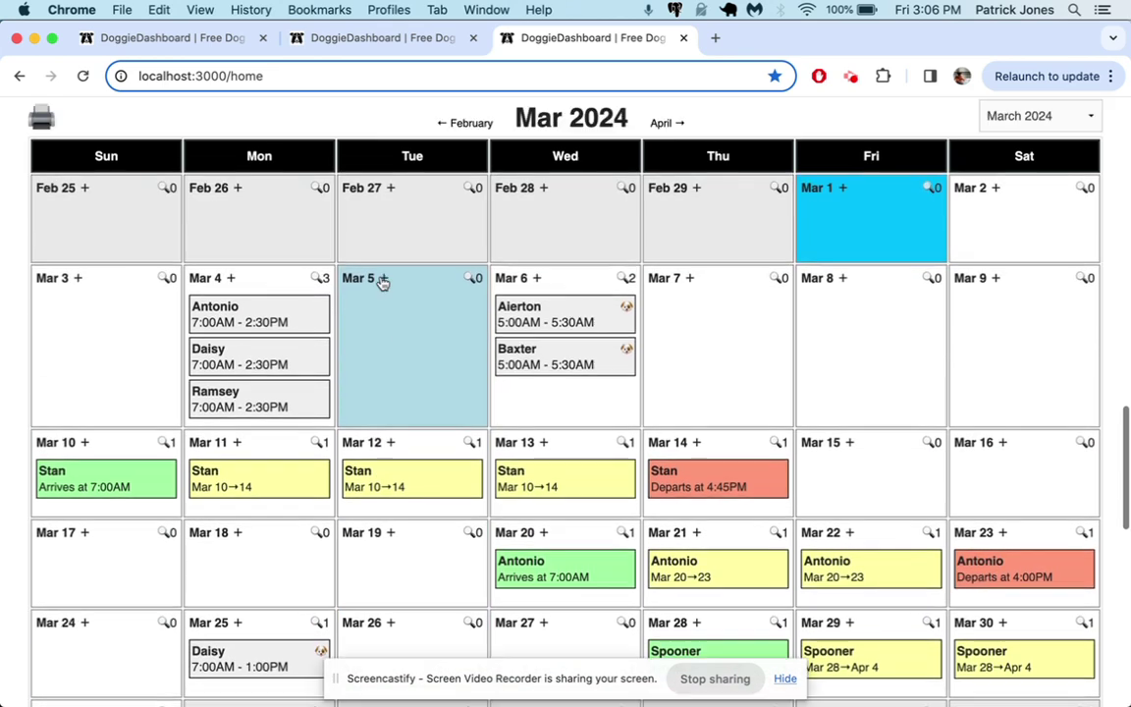